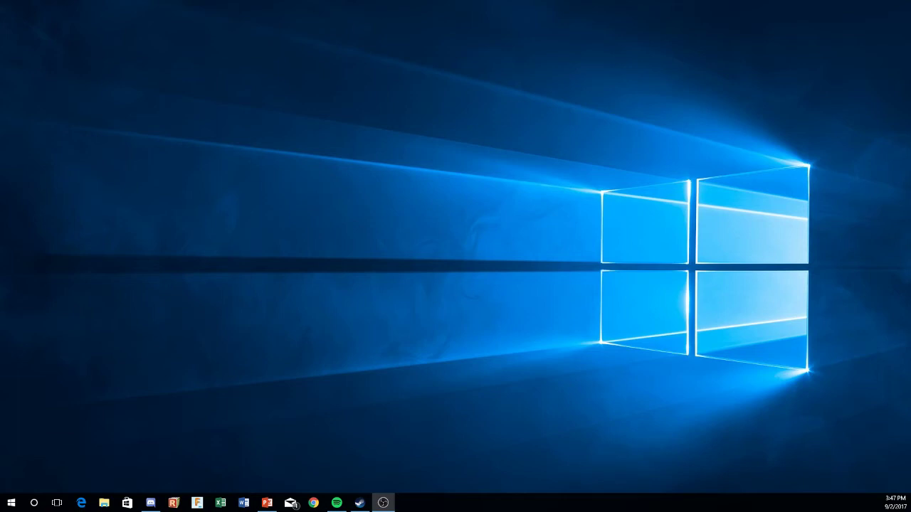
Launch Autodesk Fusion 360 from its taskbar icon
left_click(198, 503)
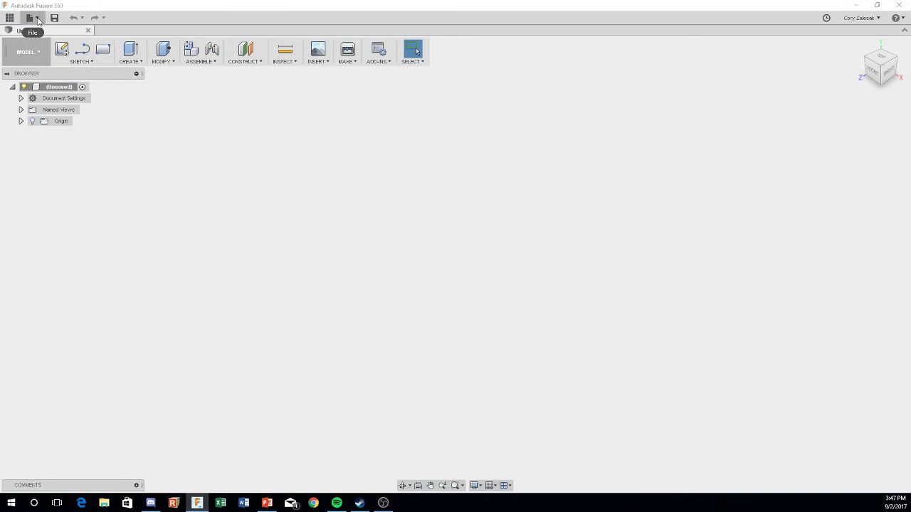
Create a new design, confirm its units are millimetres, and show the origin planes and axes
left_click(38, 21)
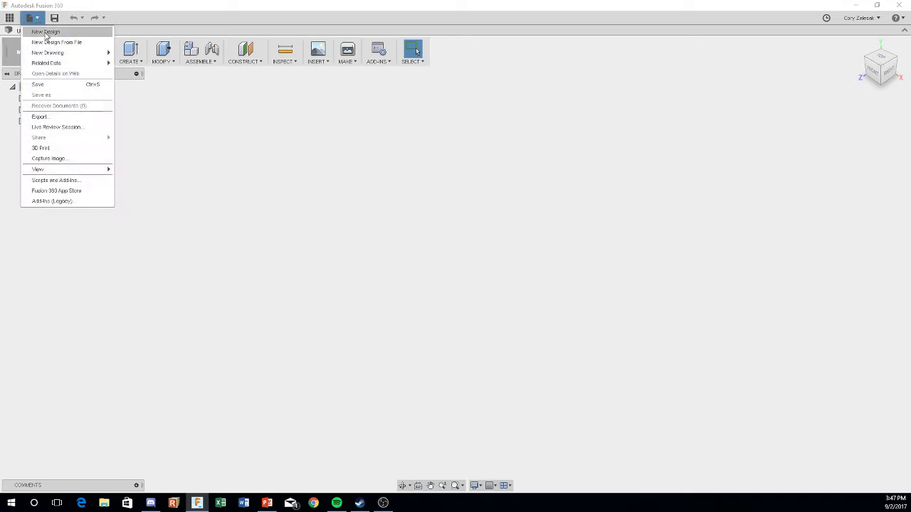
left_click(45, 32)
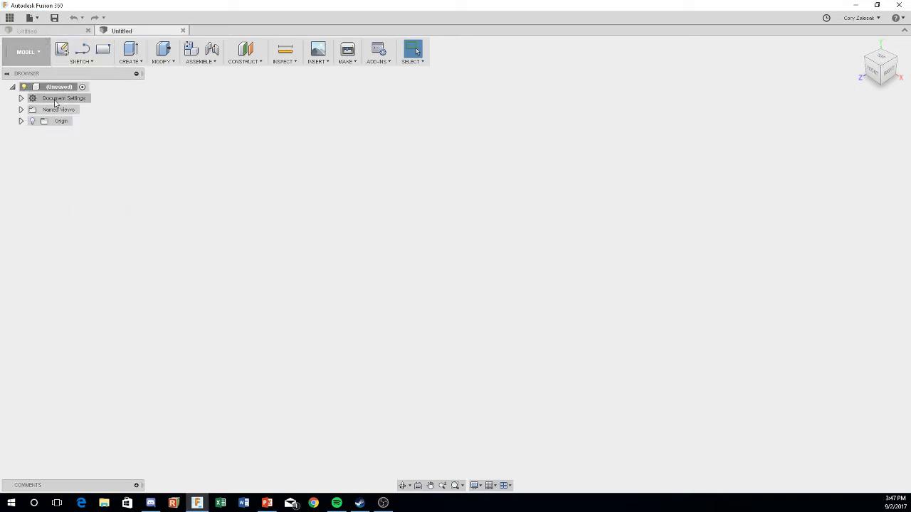
left_click(21, 98)
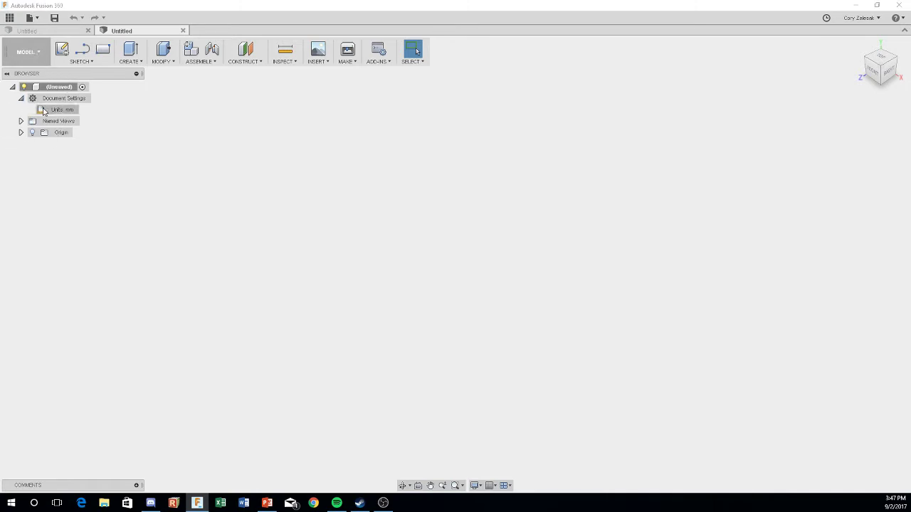
left_click(84, 110)
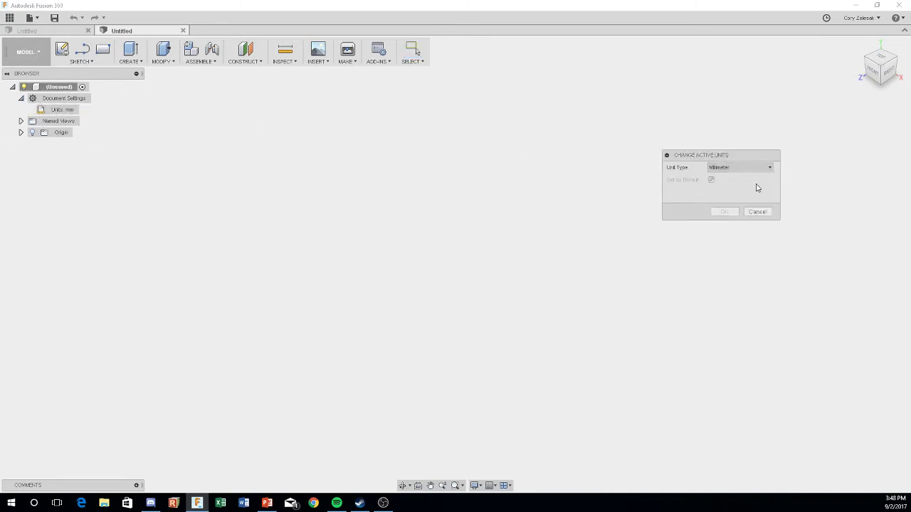
left_click(757, 211)
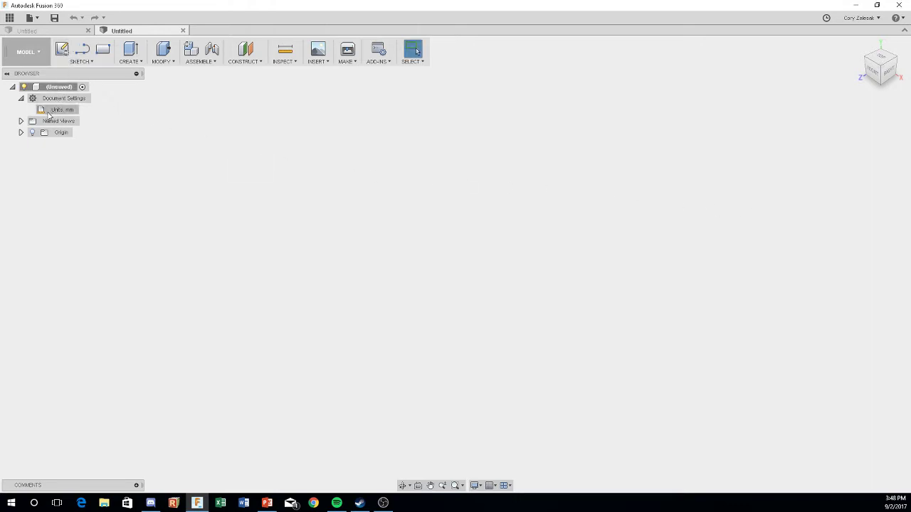
left_click(33, 135)
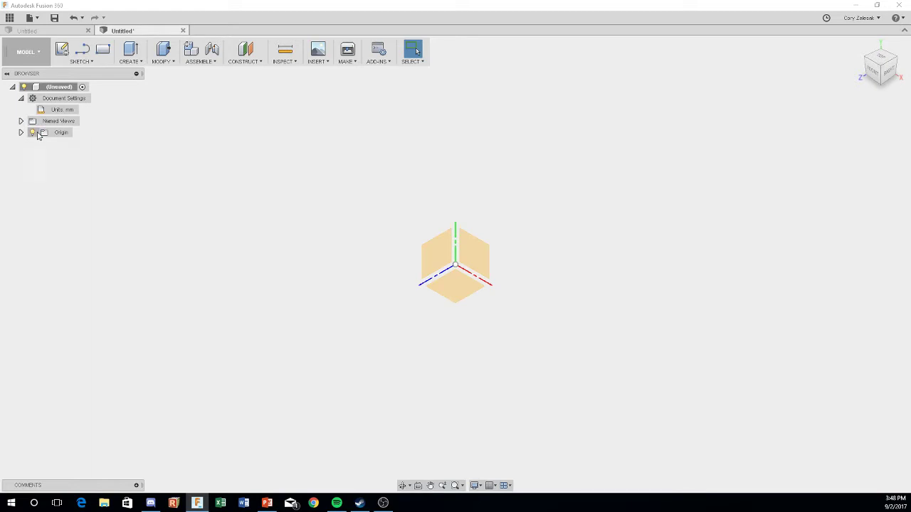
On the ground plane, draw a 35 mm diameter centre circle at the origin and finish the sketch
left_click(62, 49)
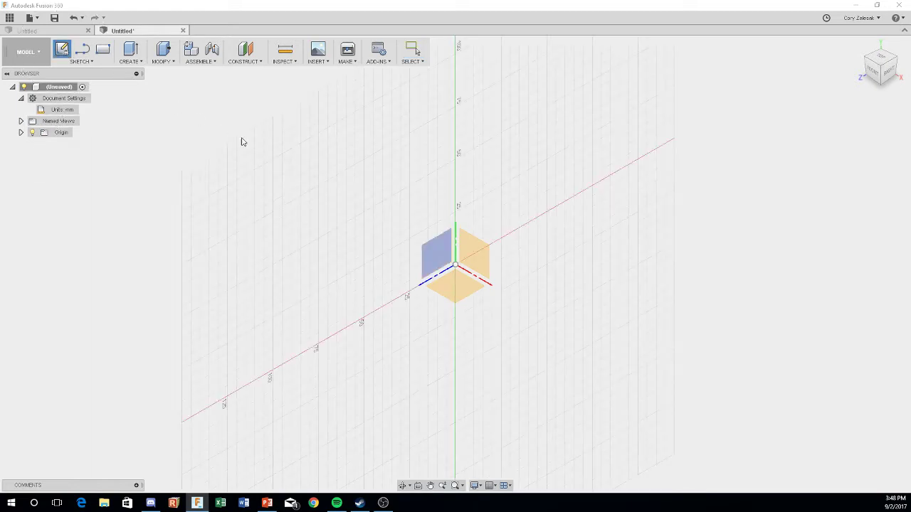
left_click(463, 292)
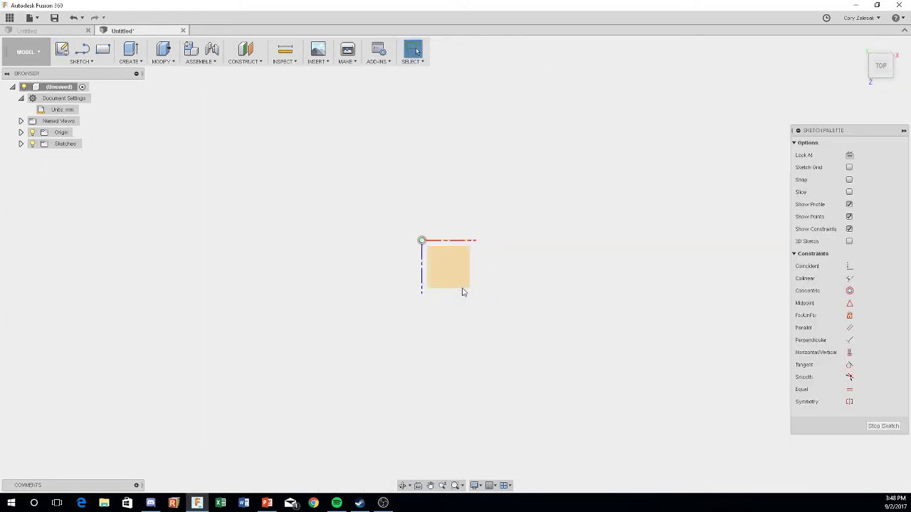
left_click(79, 60)
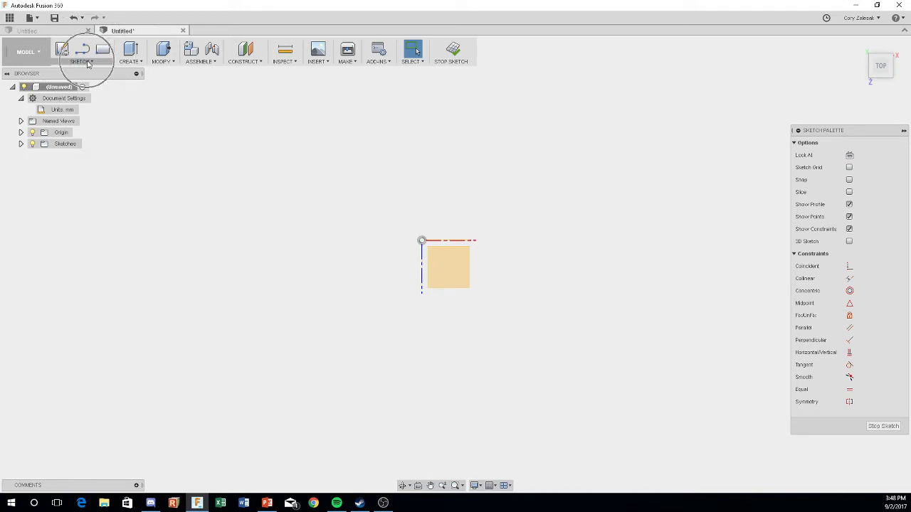
mouse_move(69, 104)
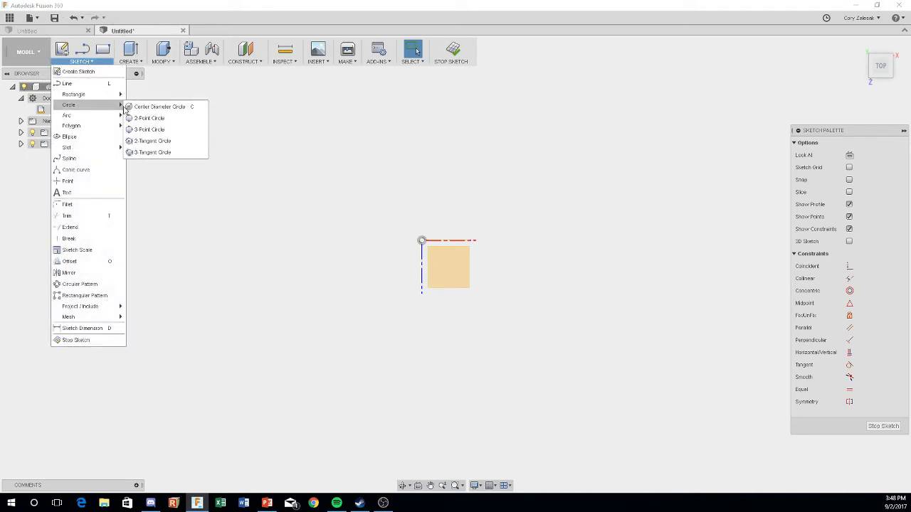
left_click(165, 108)
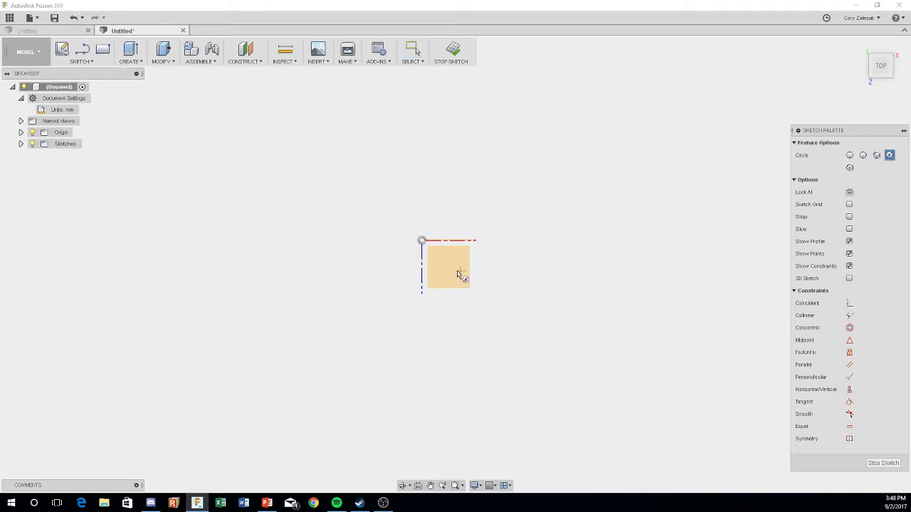
left_click(422, 241)
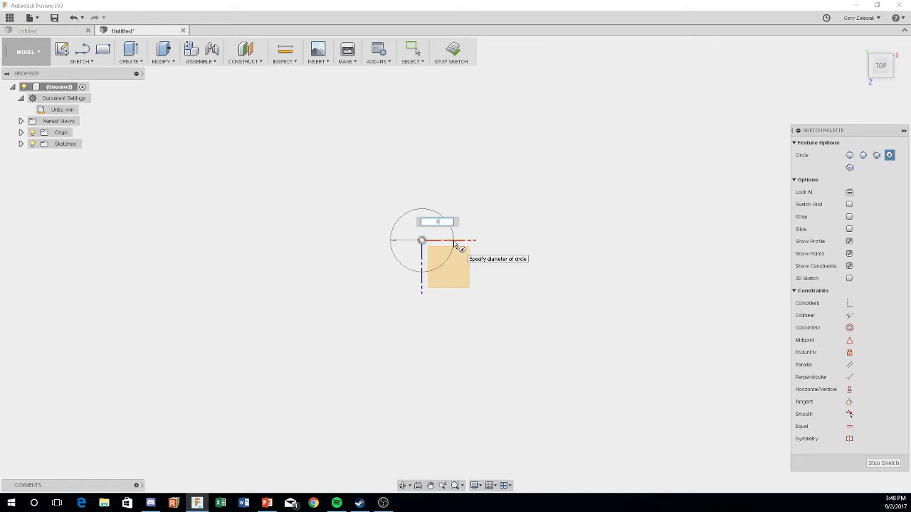
type("35")
key("Return")
key("Escape")
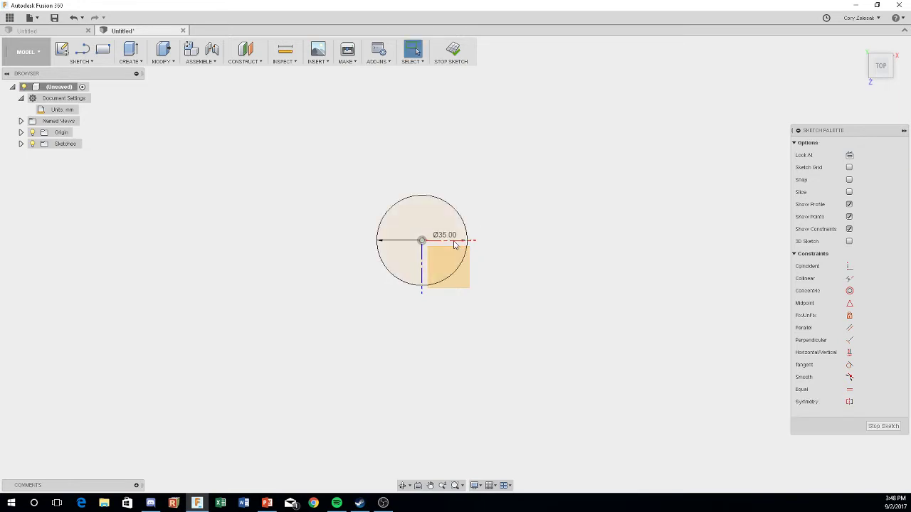
left_click(452, 51)
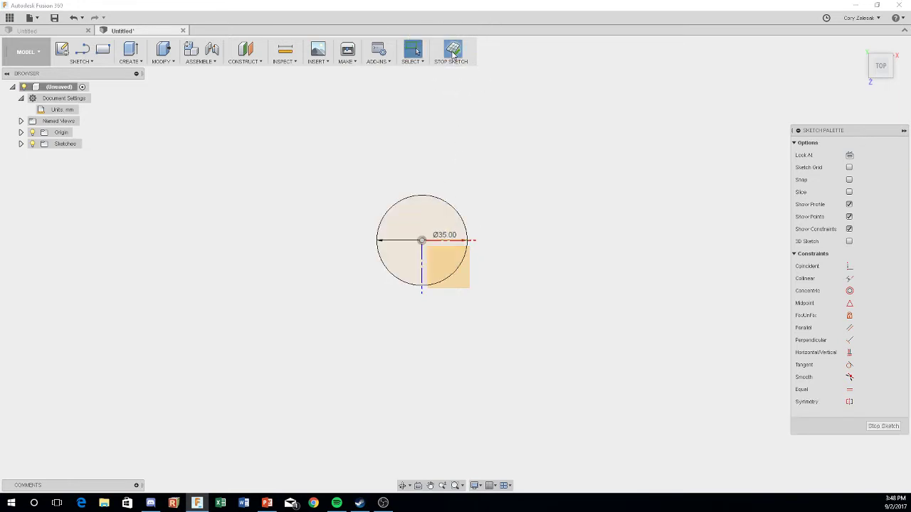
mouse_move(881, 69)
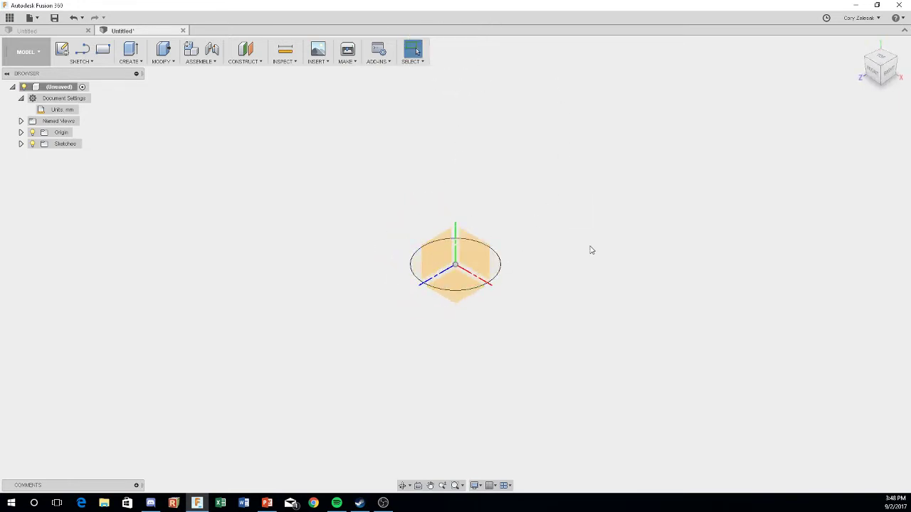
left_click(859, 45)
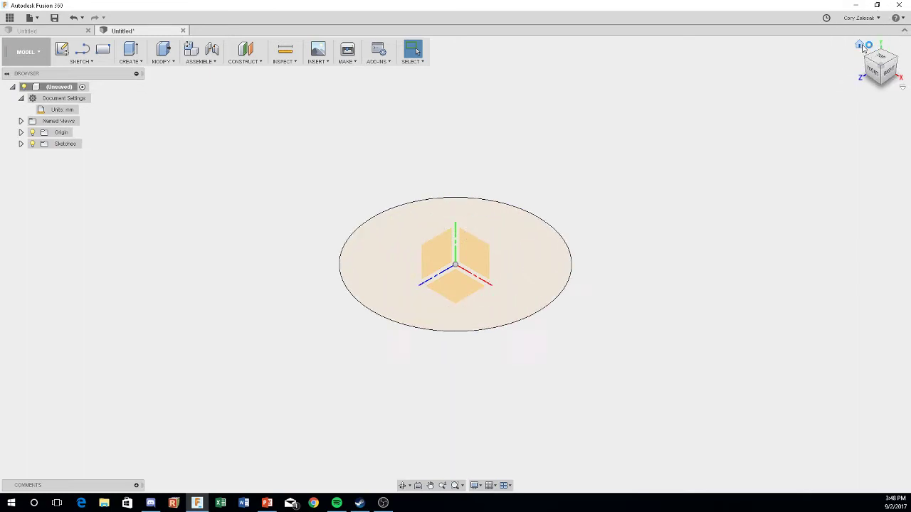
Extrude the 35 mm circle 2 mm into a solid disc and view it from the bottom
left_click(136, 62)
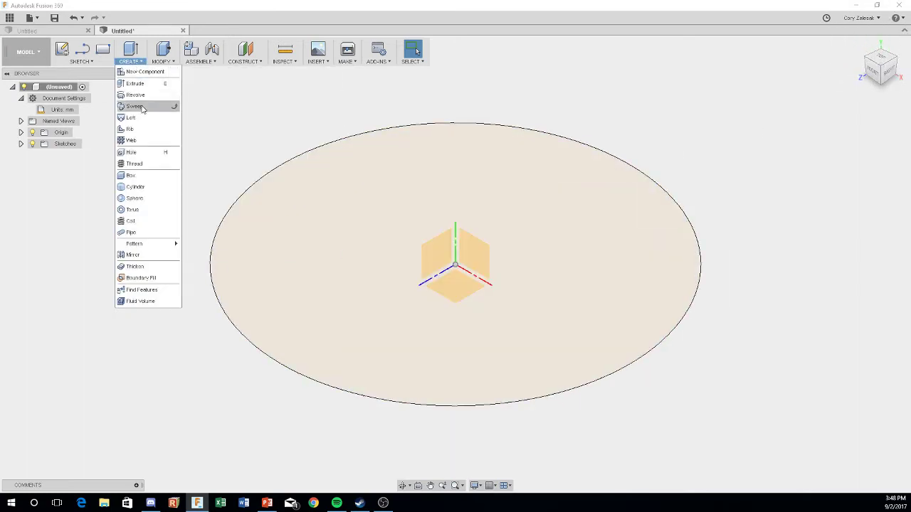
left_click(134, 83)
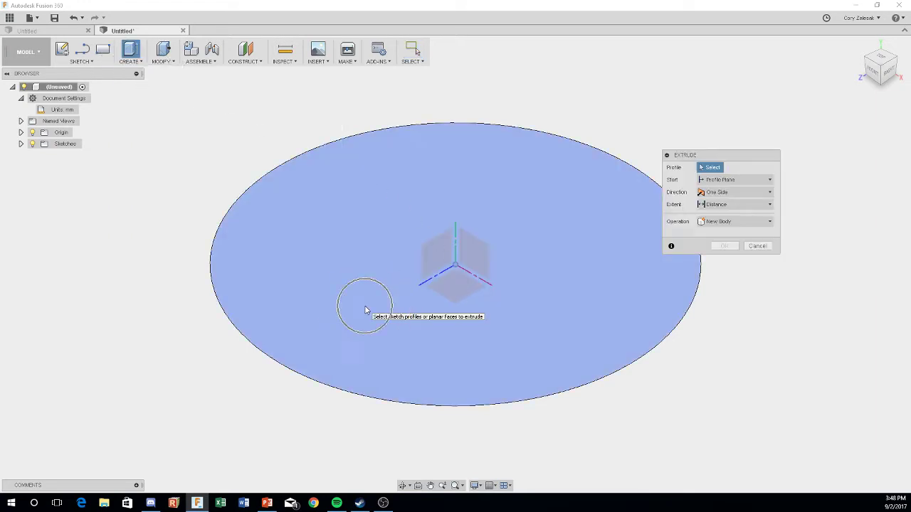
left_click(365, 307)
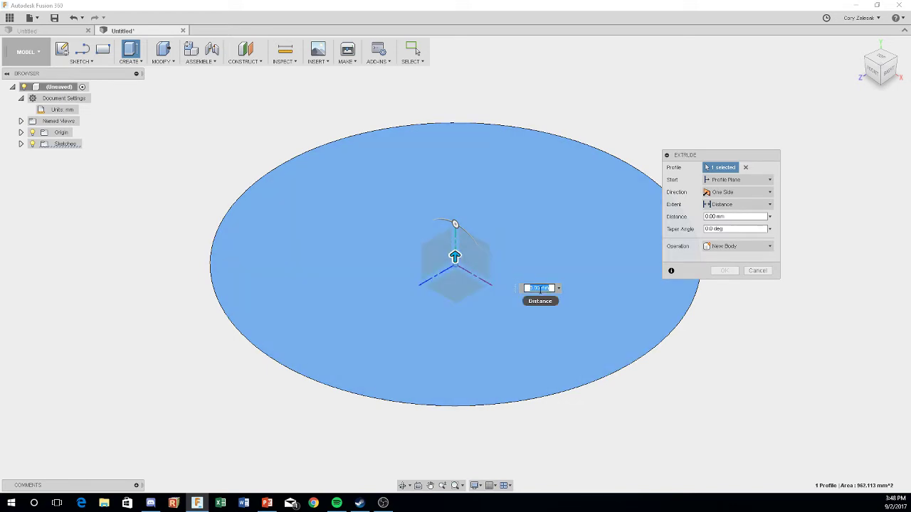
type("1")
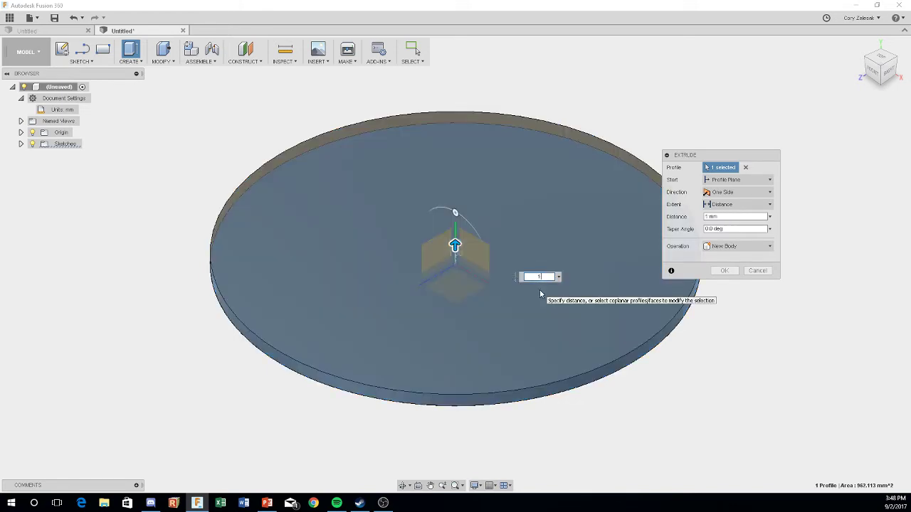
type("2")
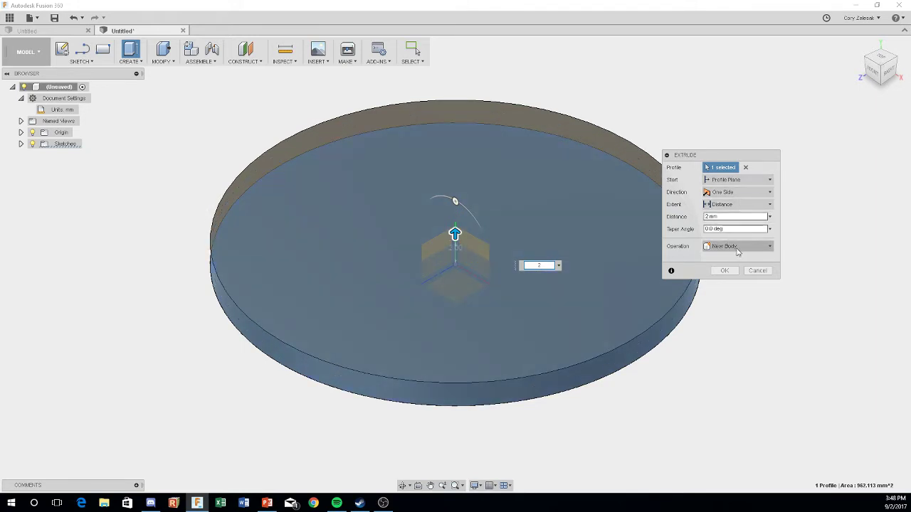
left_click(725, 271)
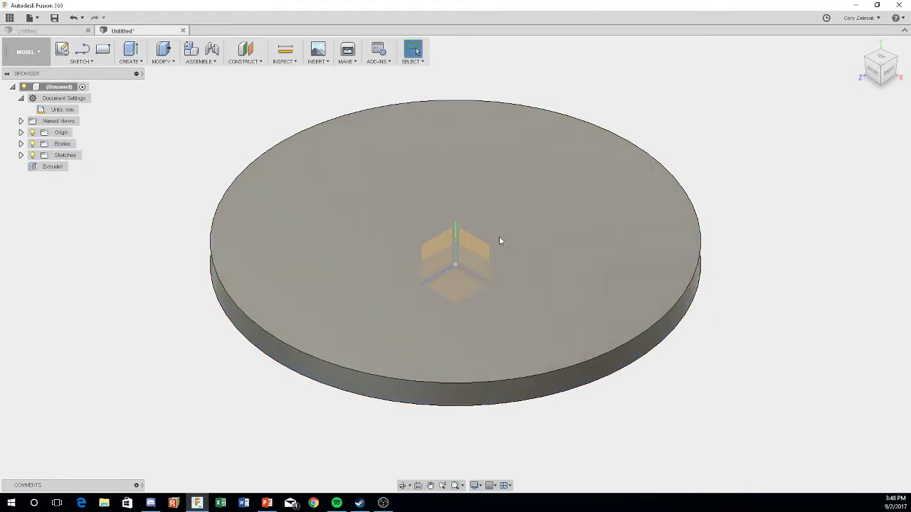
left_click(884, 86)
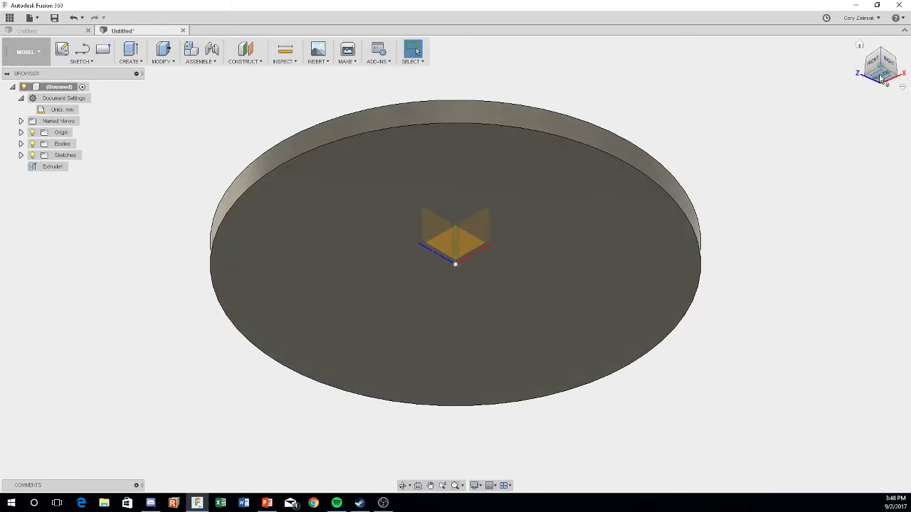
left_click(881, 78)
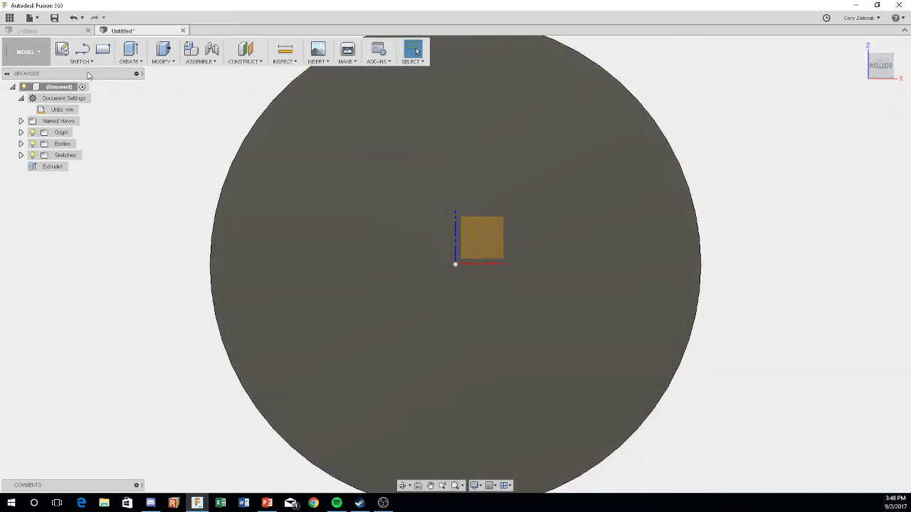
Start a new sketch on the disc's bottom face and recentre the view
left_click(62, 48)
left_click(304, 145)
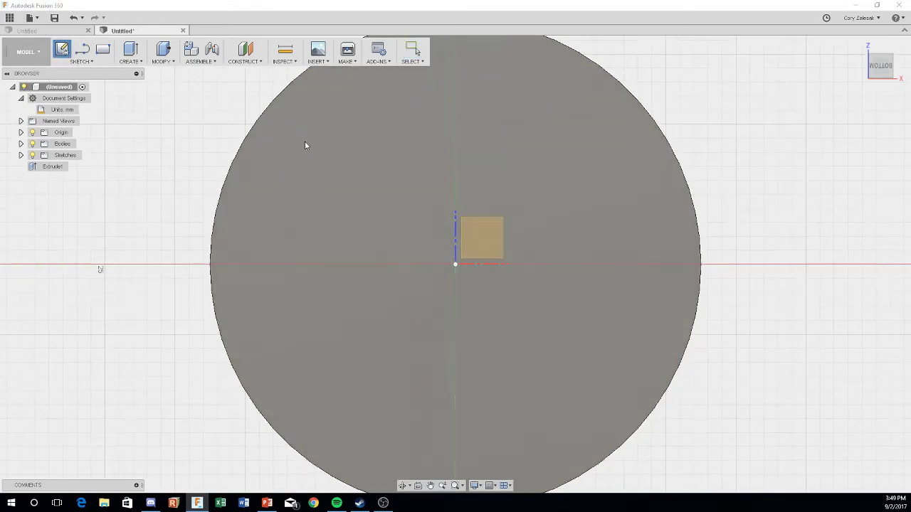
left_click(351, 164)
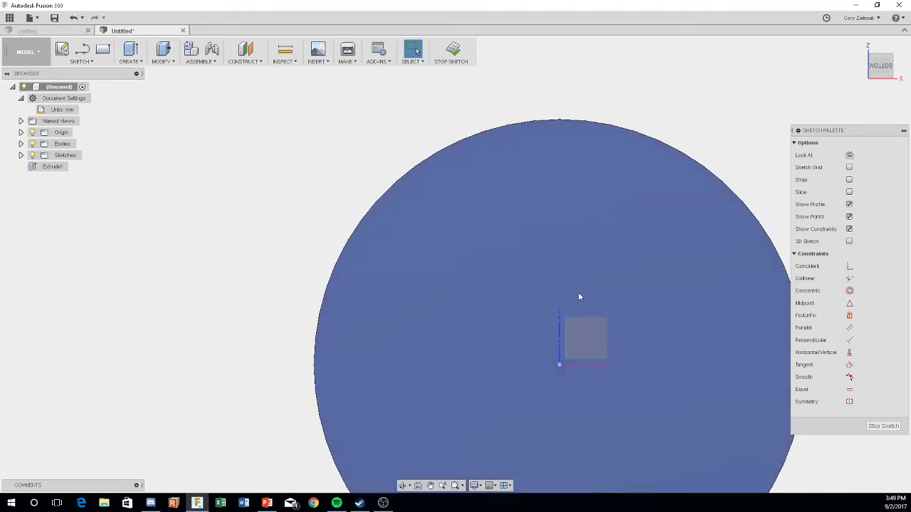
mouse_move(578, 292)
middle_mouse_down()
mouse_move(551, 250)
mouse_move(472, 178)
mouse_move(465, 187)
middle_mouse_up()
scroll(474, 205, "down", 1)
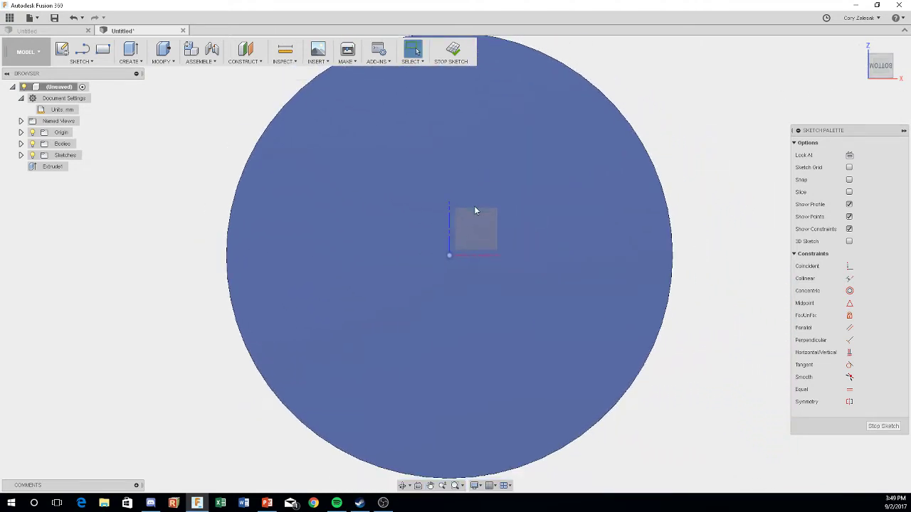
scroll(474, 205, "down", 2)
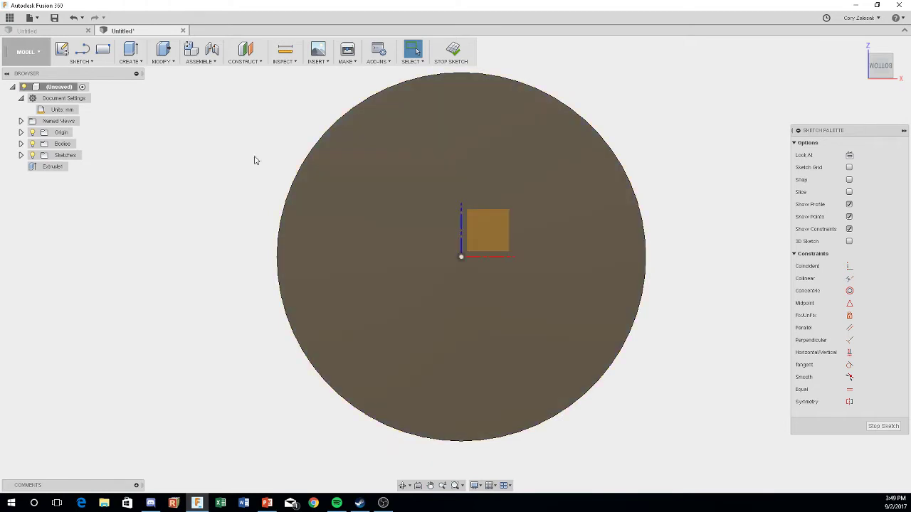
Draw a 6 mm diameter centre circle at the origin for the hub
left_click(87, 62)
mouse_move(79, 104)
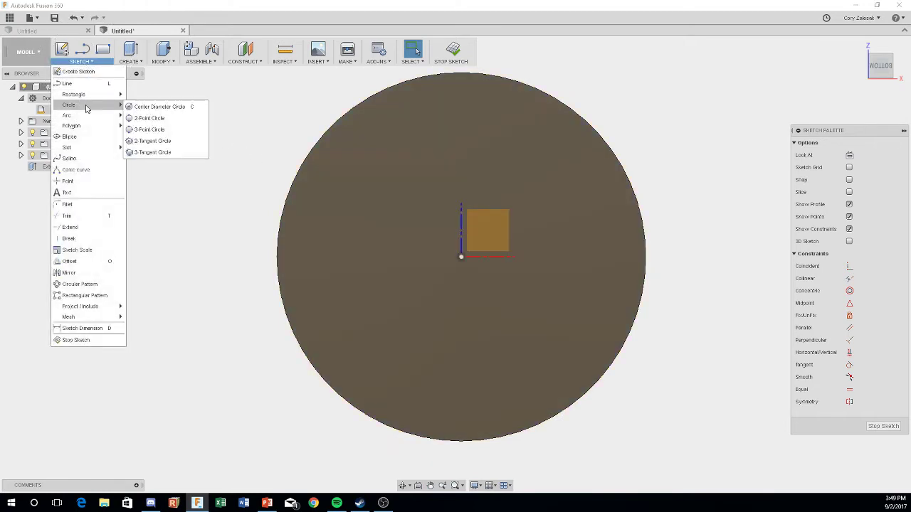
left_click(152, 106)
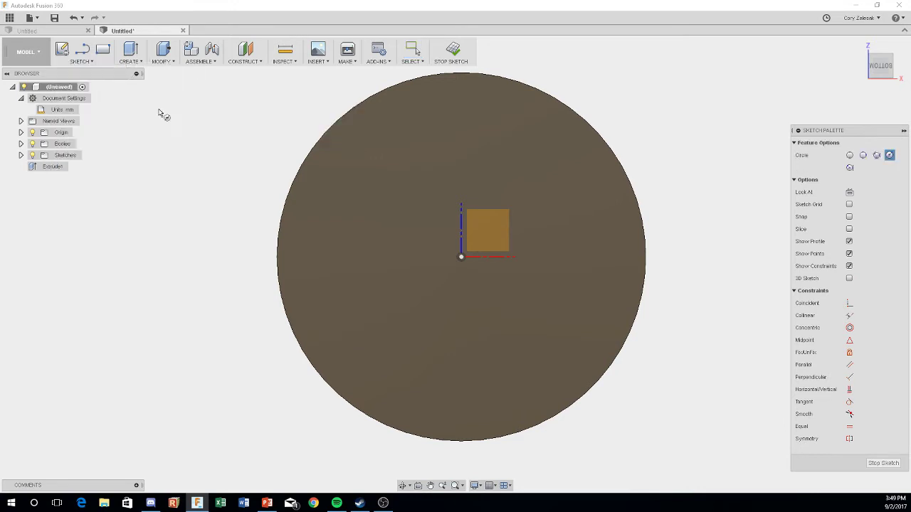
left_click(460, 256)
type("6")
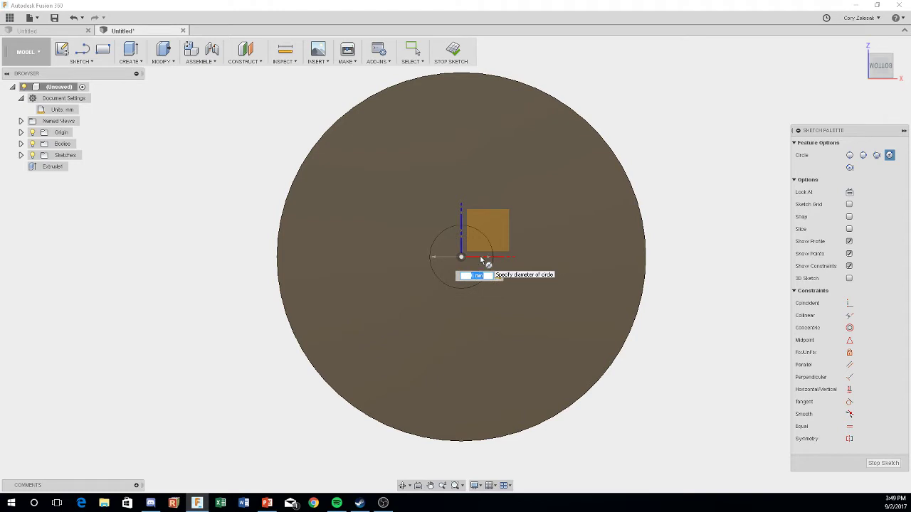
key("Return")
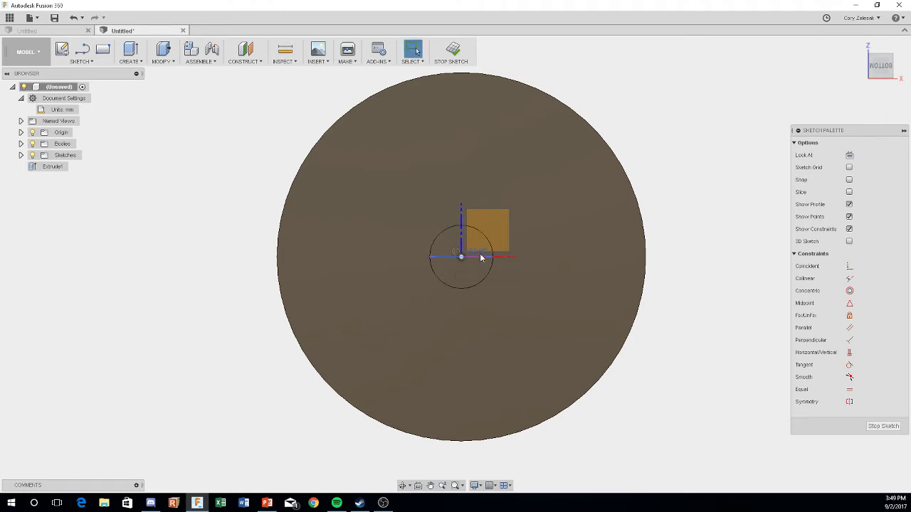
mouse_move(879, 64)
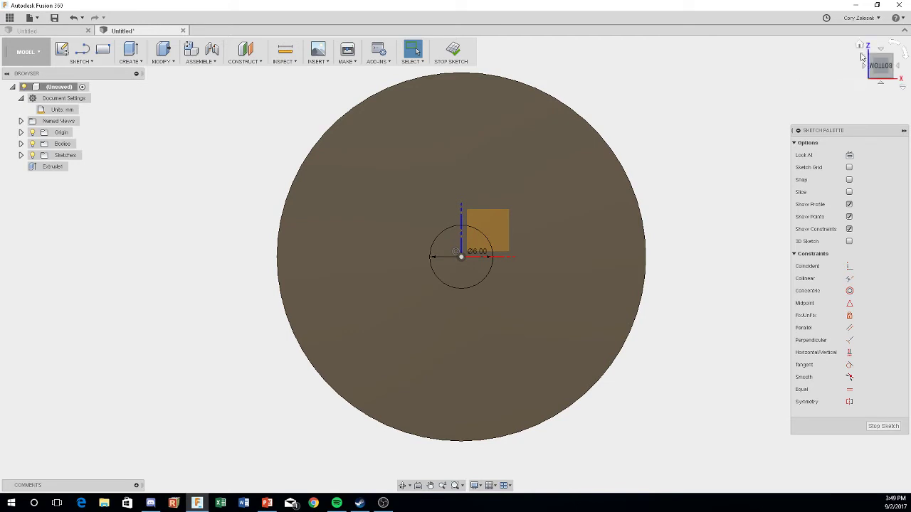
left_click(859, 47)
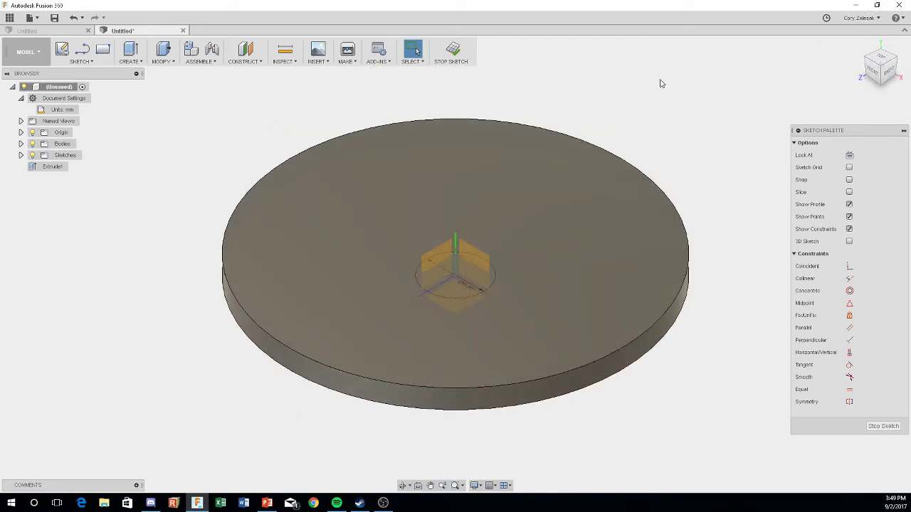
Extrude the 6 mm circle 12 mm, joining it to the disc as a cylindrical post
left_click(130, 61)
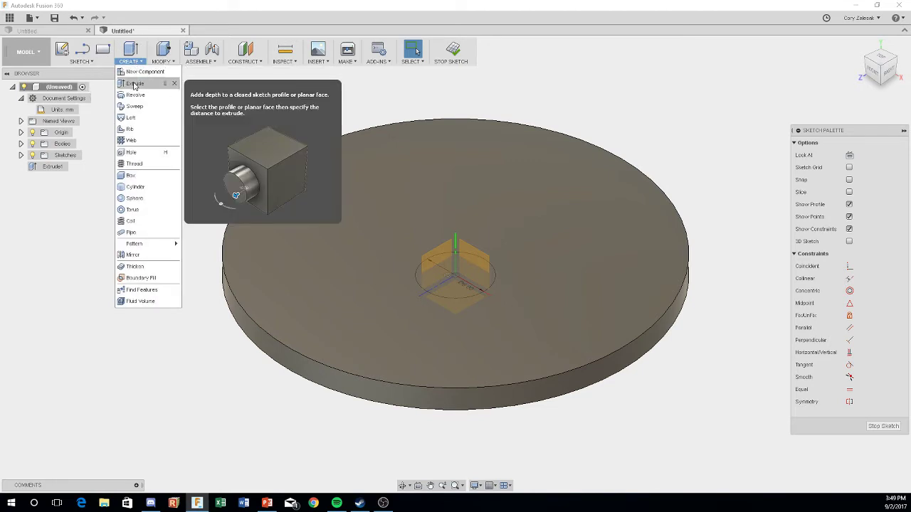
left_click(134, 85)
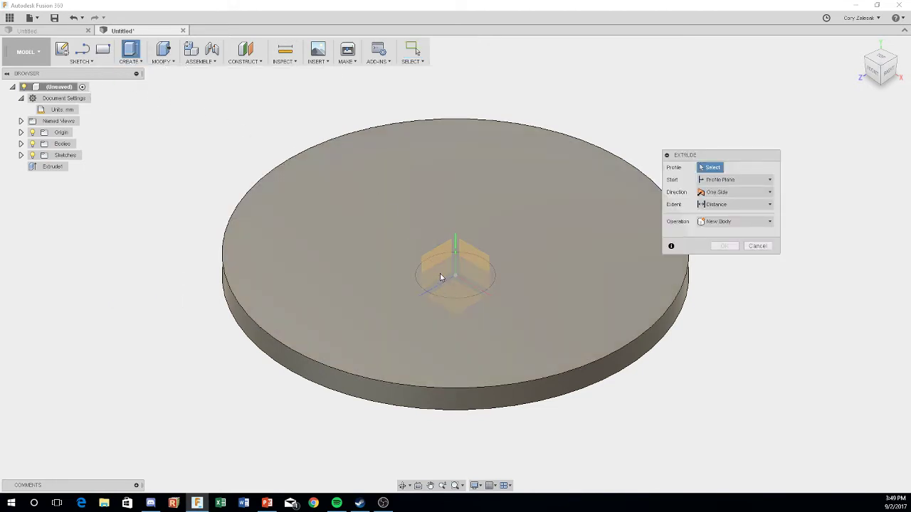
left_click(439, 273)
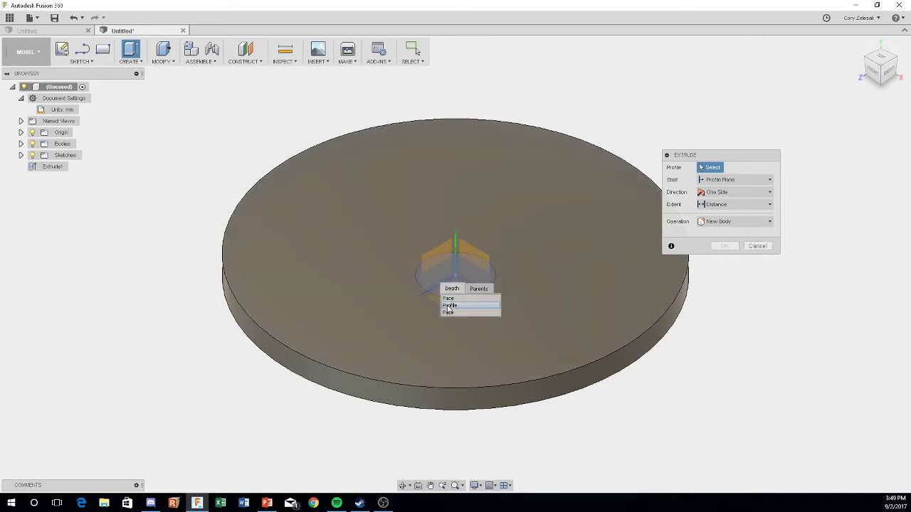
left_click(453, 305)
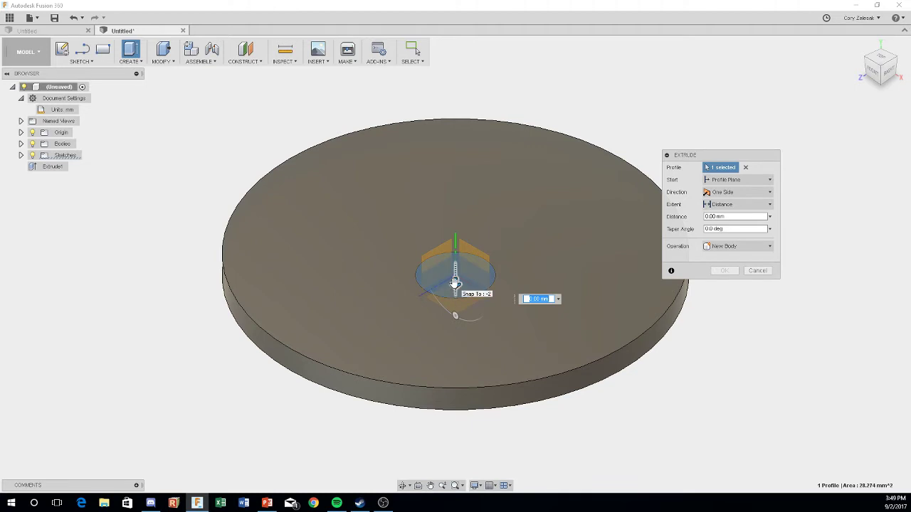
left_click_drag(455, 284, 455, 226)
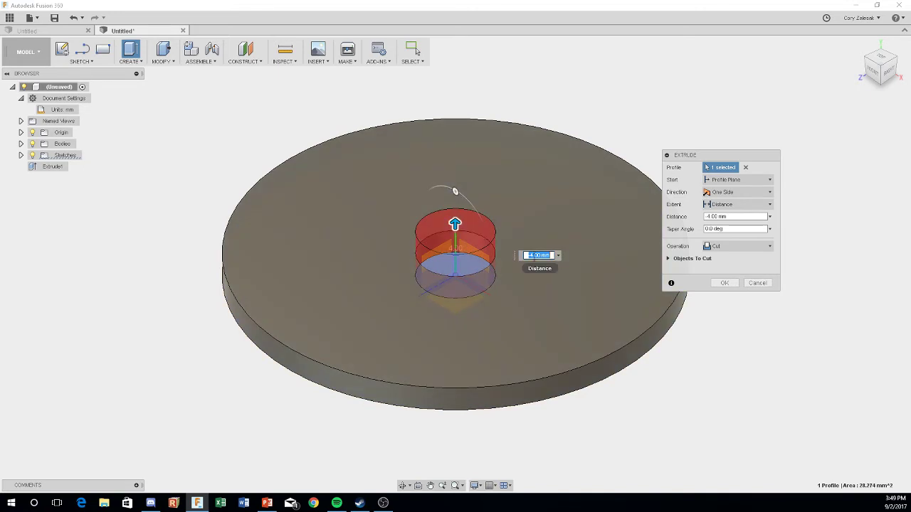
key("BackSpace")
type("12")
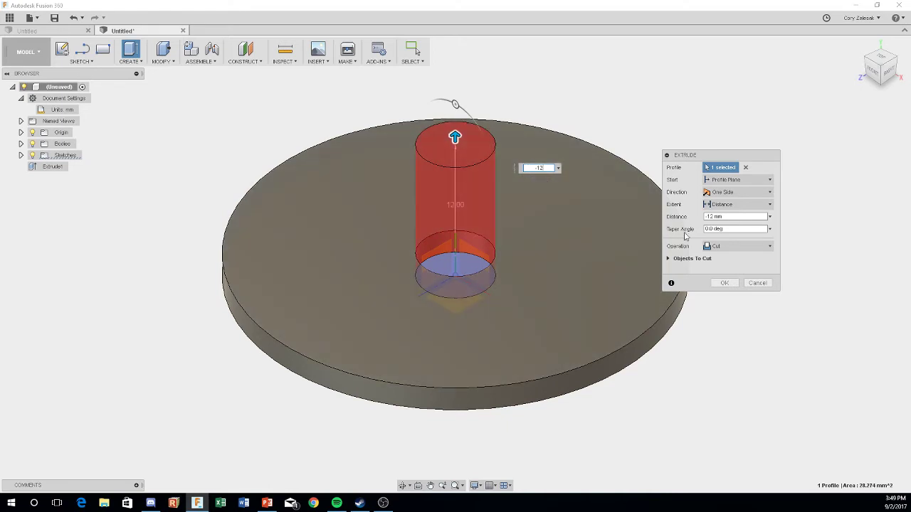
left_click(768, 247)
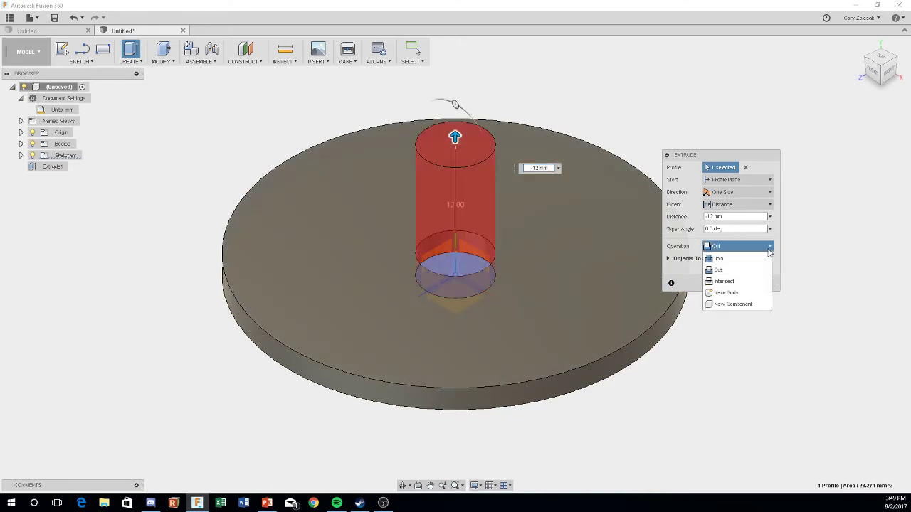
left_click(752, 260)
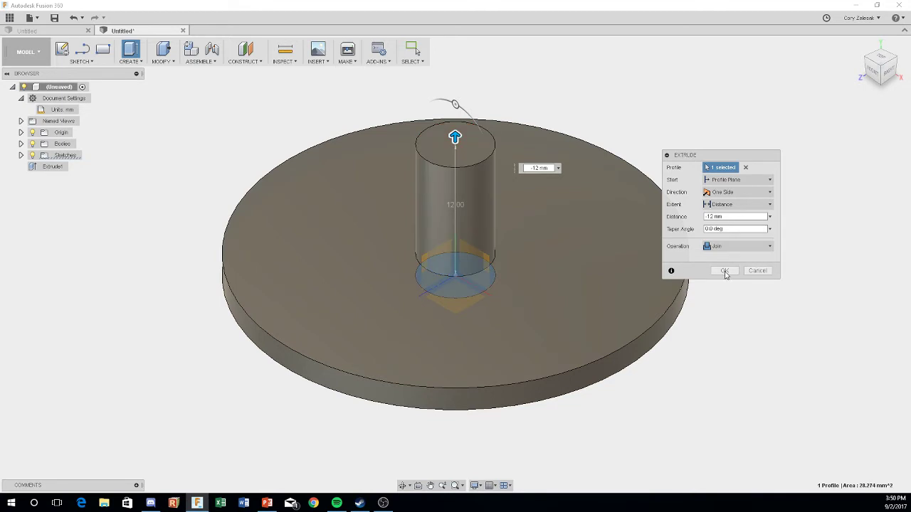
left_click(724, 272)
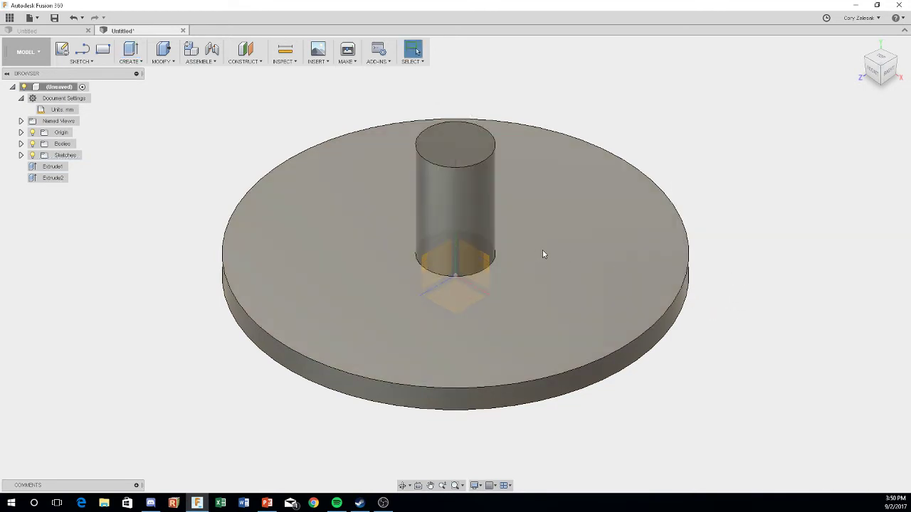
mouse_move(543, 254)
middle_mouse_down("shift")
mouse_move(541, 218)
mouse_move(565, 226)
mouse_move(545, 237)
mouse_move(546, 218)
mouse_move(576, 223)
mouse_move(574, 240)
middle_mouse_up("shift")
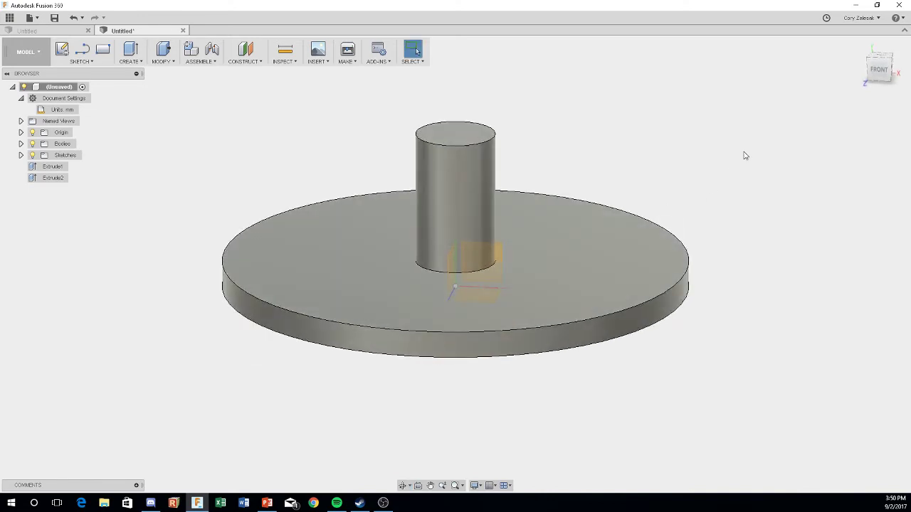
Reset to the home view, then look down on the disc and post from the top
left_click(861, 46)
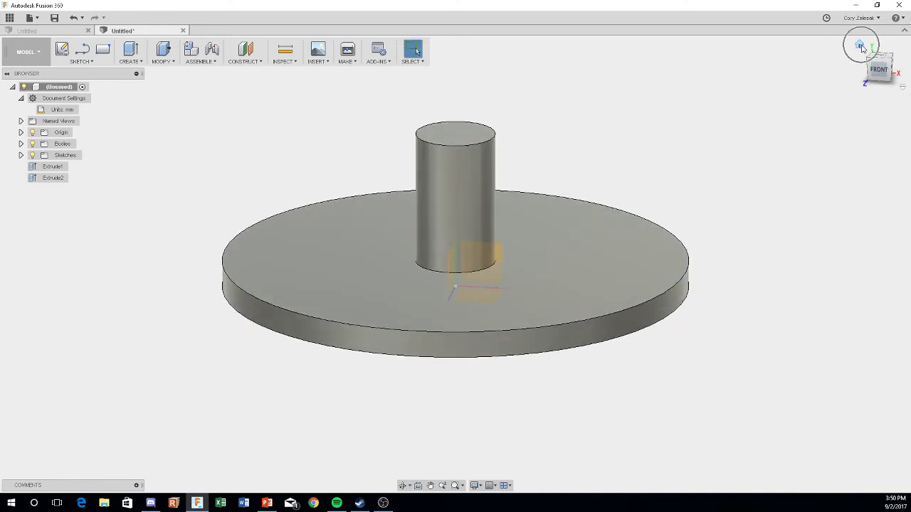
left_click(881, 57)
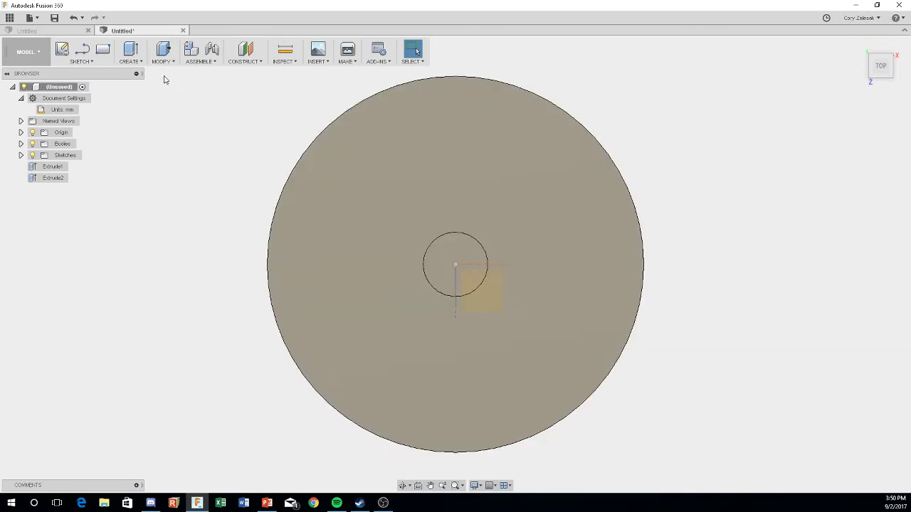
Add a 3 mm simple hole centred on the hub's top face, extending through all
left_click(135, 66)
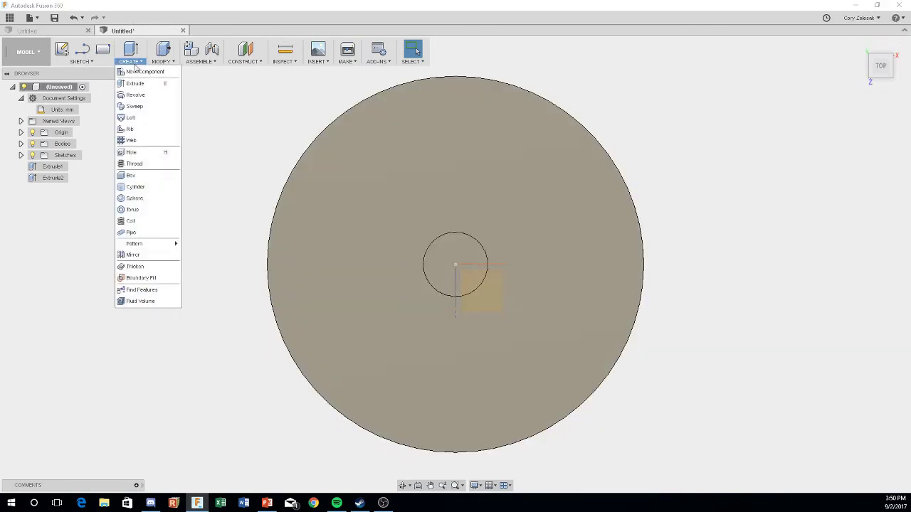
left_click(141, 153)
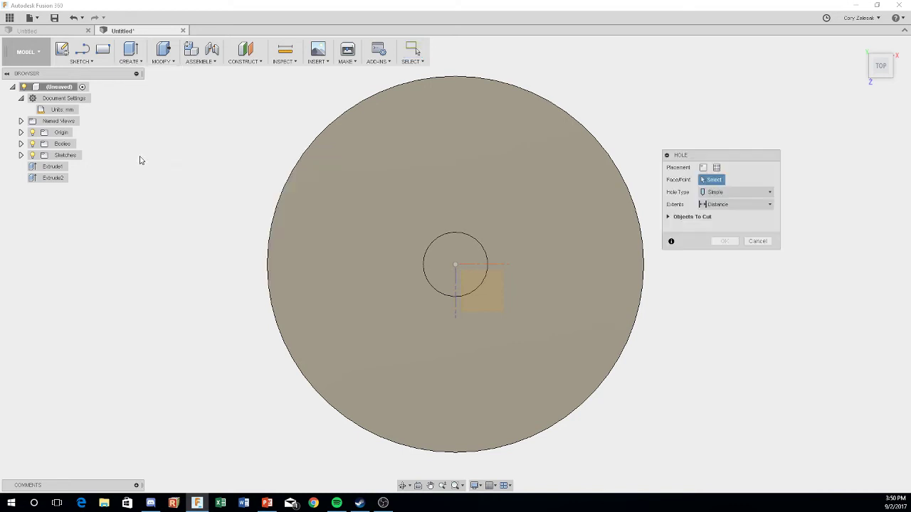
left_click(454, 254)
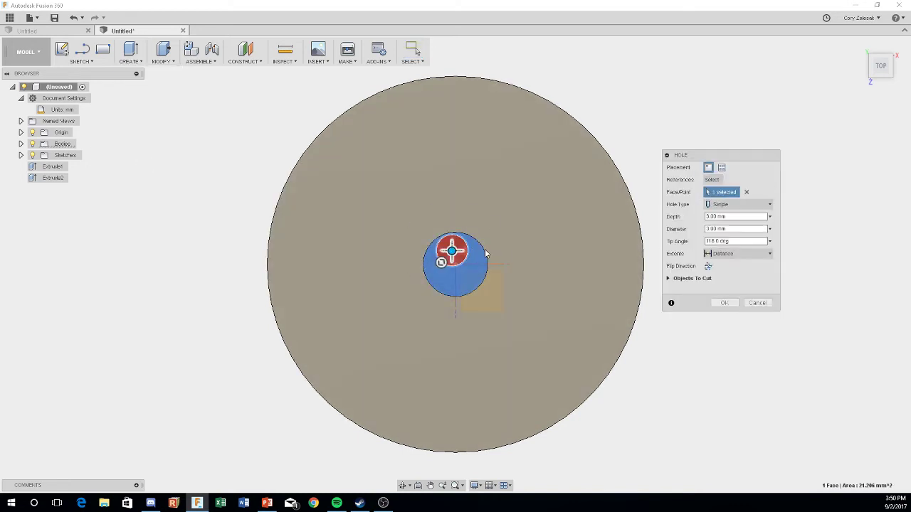
left_click(730, 257)
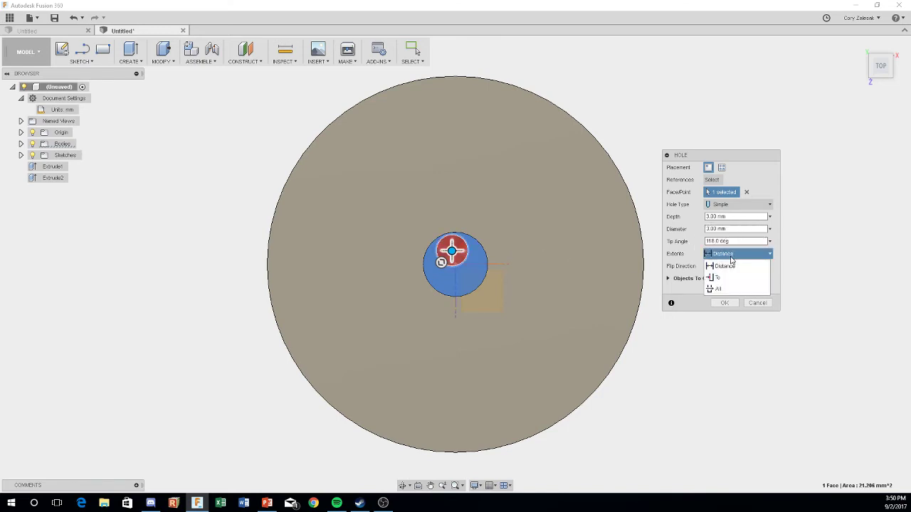
left_click(719, 289)
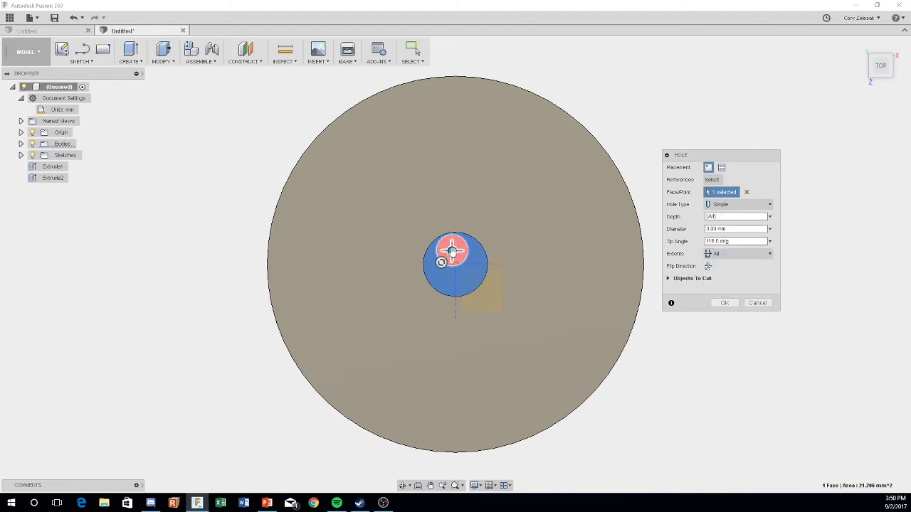
left_click_drag(452, 250, 455, 265)
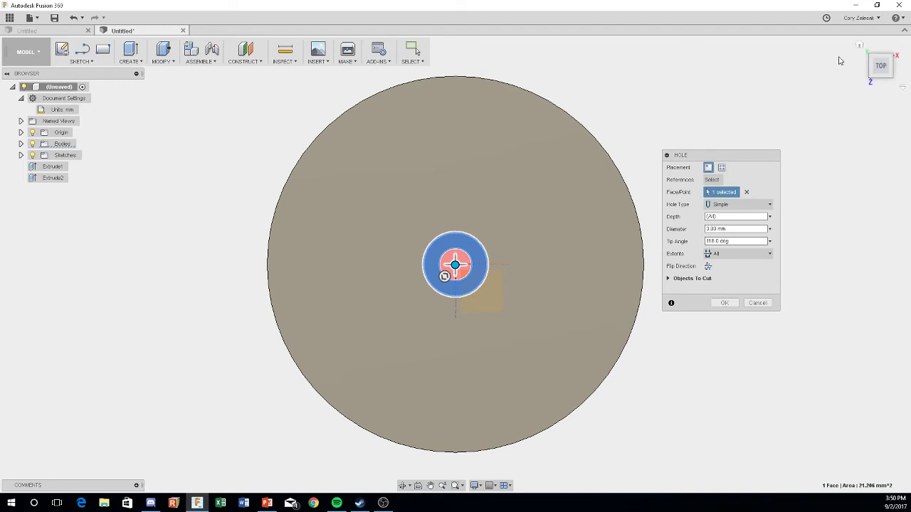
left_click(860, 46)
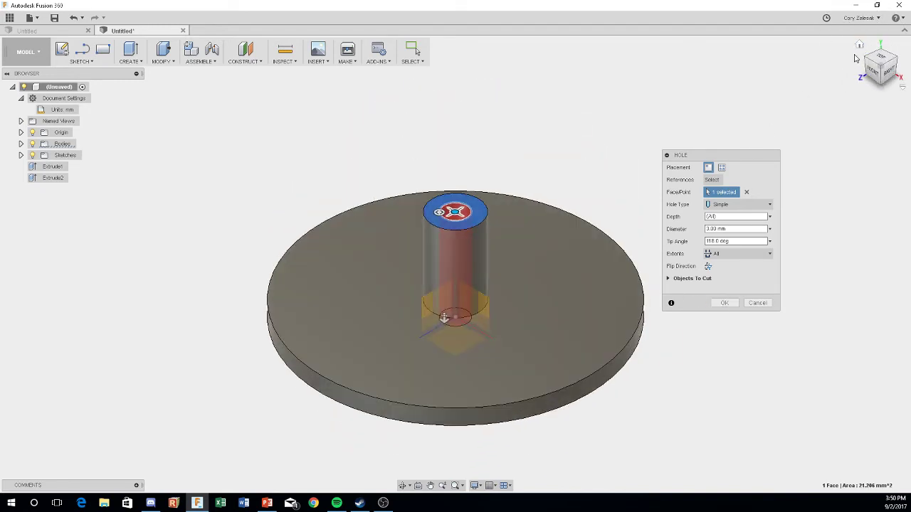
left_click(723, 303)
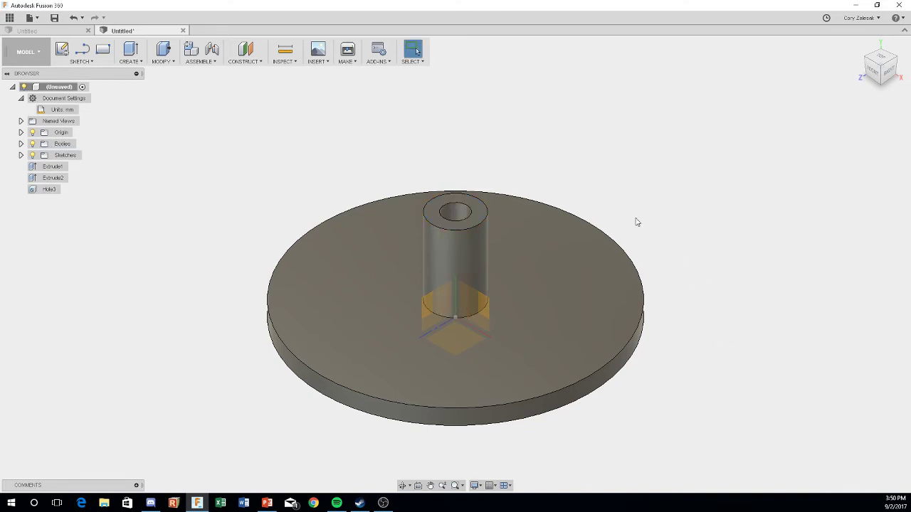
Orbit to check the underside, then view the hollow hub straight down from the top
mouse_move(637, 222)
middle_mouse_down("shift")
mouse_move(655, 179)
mouse_move(660, 241)
middle_mouse_up("shift")
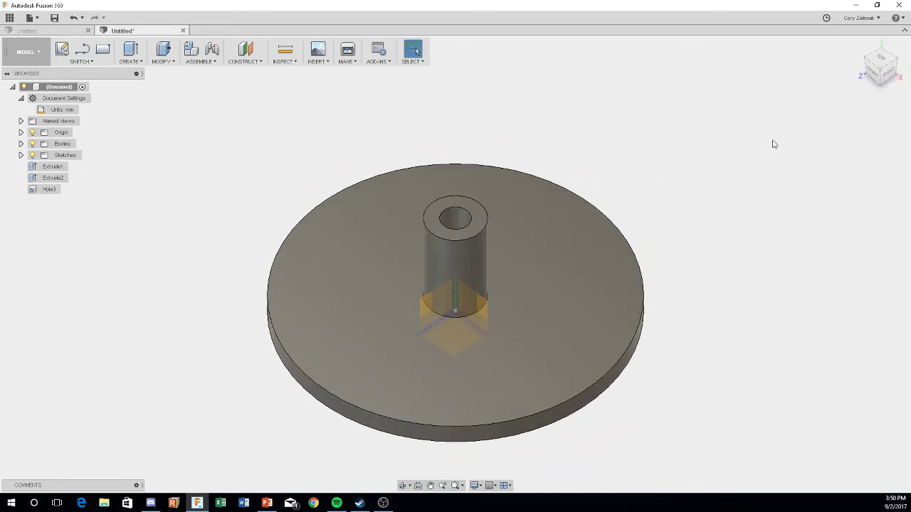
left_click(879, 60)
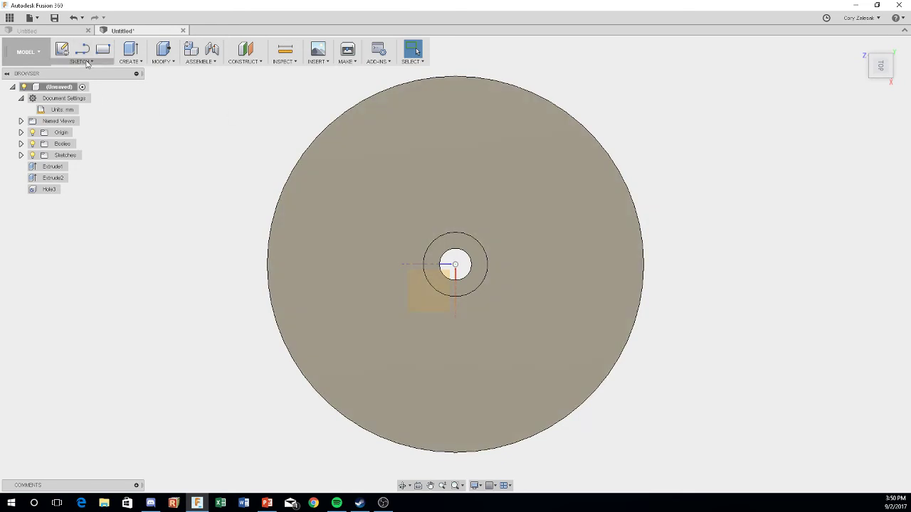
On the disc's top face, sketch a three-point arc from hub edge to upper-left rim, then start Offset
left_click(61, 48)
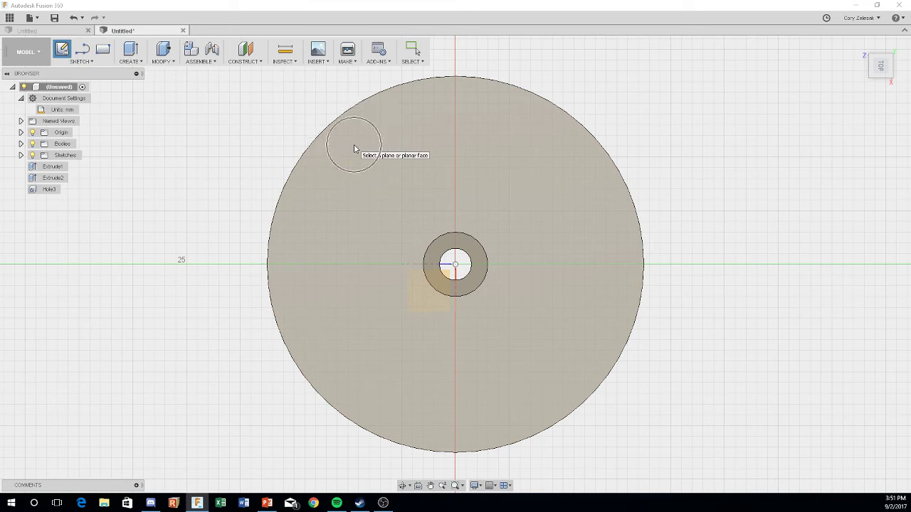
left_click(356, 148)
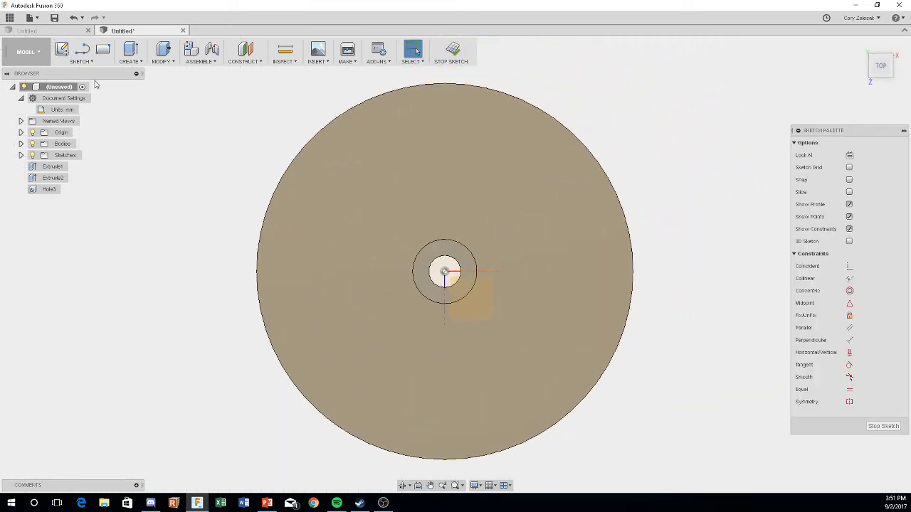
left_click(81, 60)
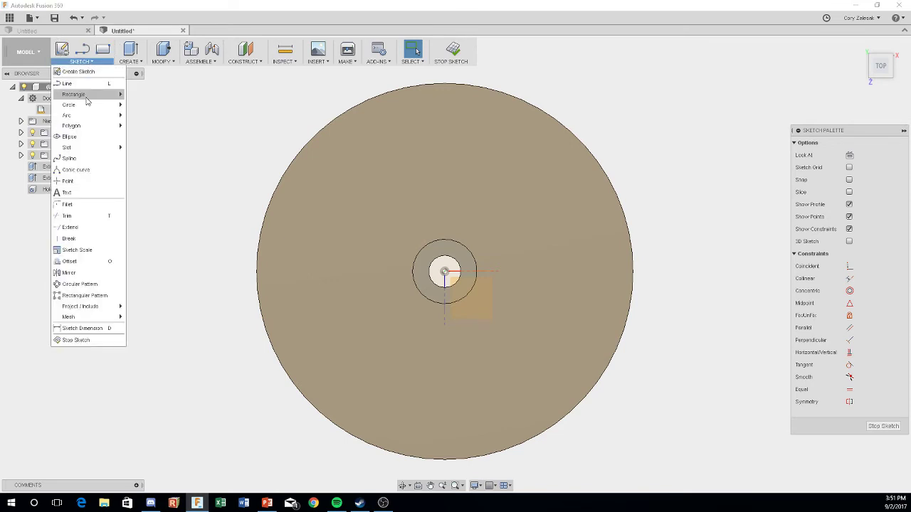
mouse_move(78, 115)
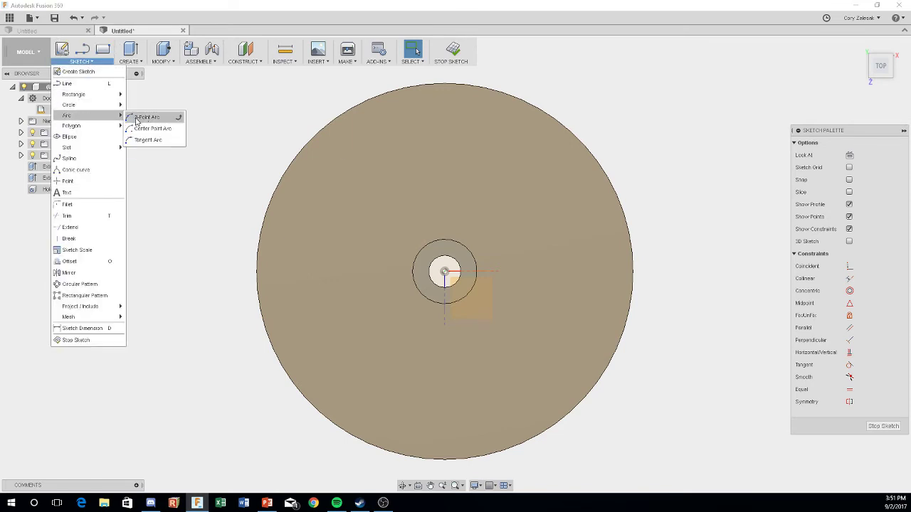
left_click(141, 118)
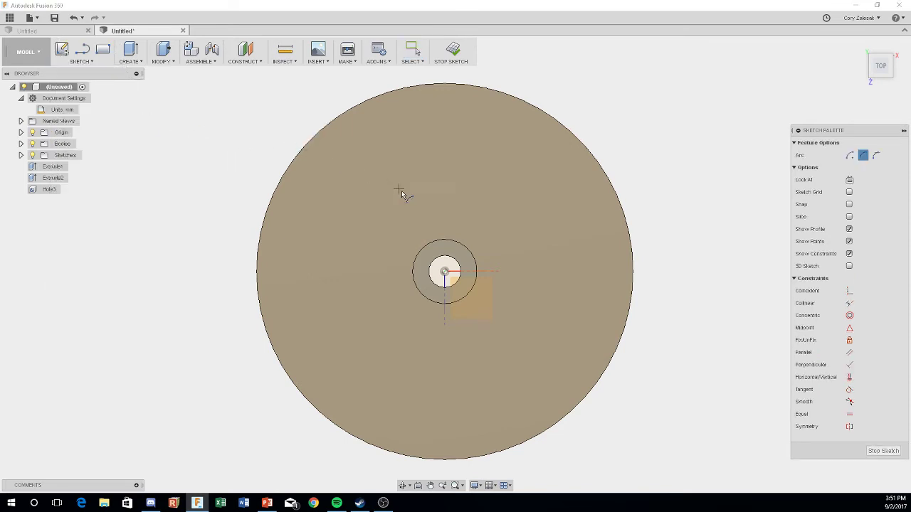
left_click(444, 242)
left_click(337, 120)
left_click(410, 157)
left_click(91, 63)
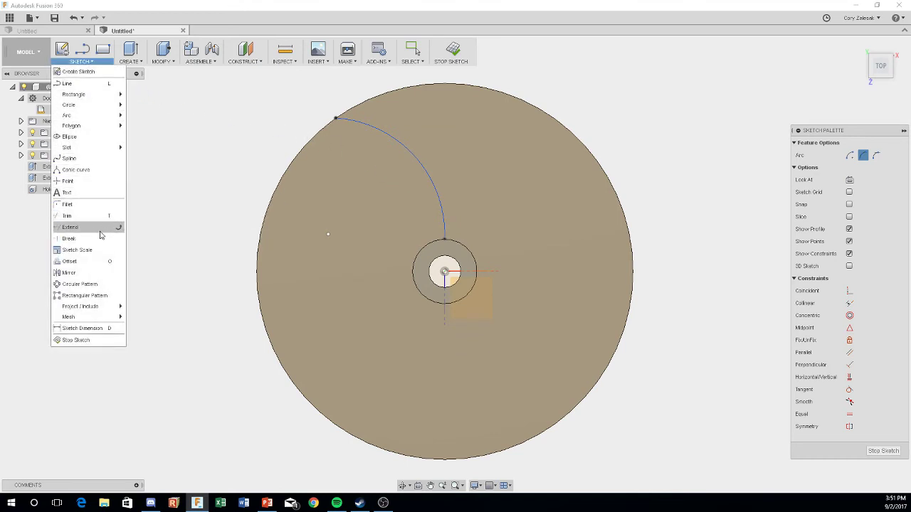
left_click(87, 263)
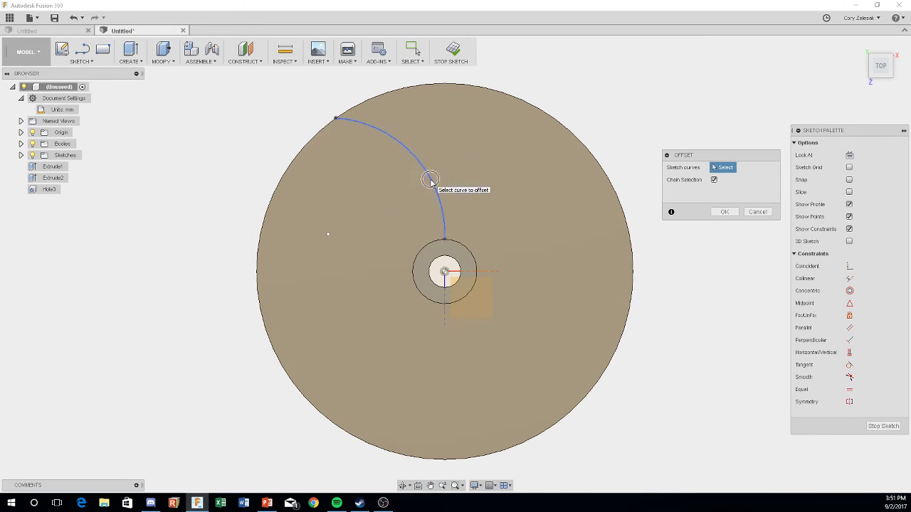
Offset the vane arc by 1.5 to make a parallel copy
left_click(432, 183)
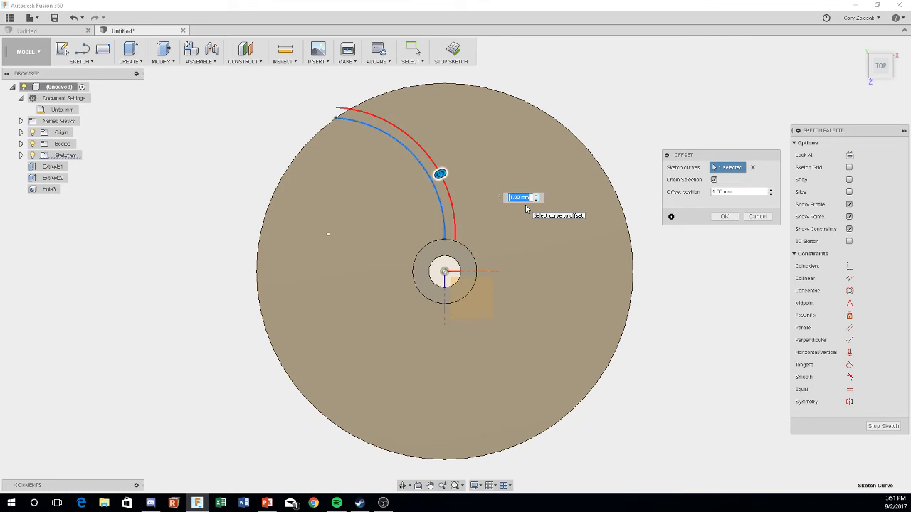
type("1.5")
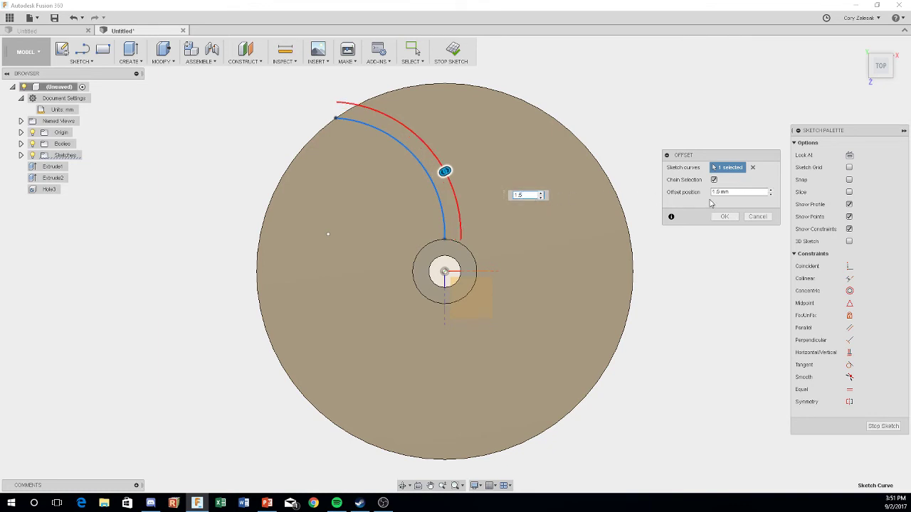
left_click(722, 218)
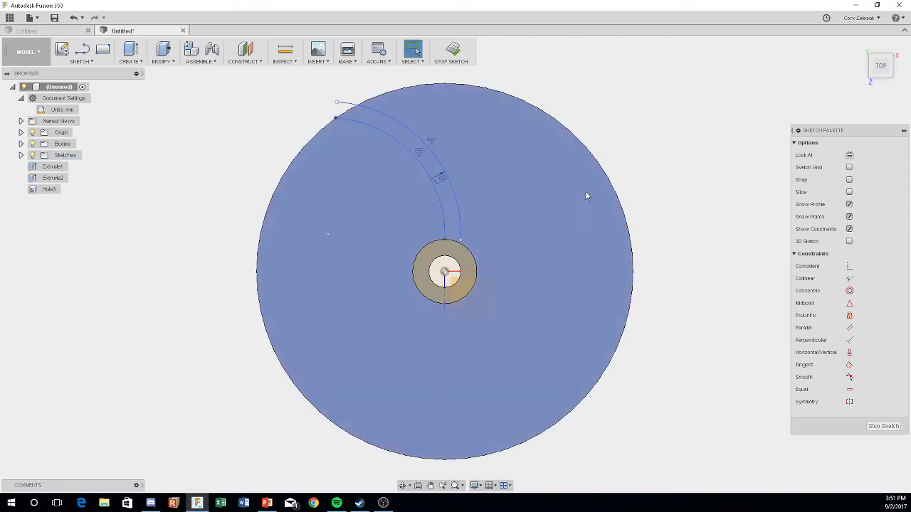
Trim the arc overhang past the disc rim, extend the outer arc to the hub circle, and start a Circular Pattern
left_click(81, 61)
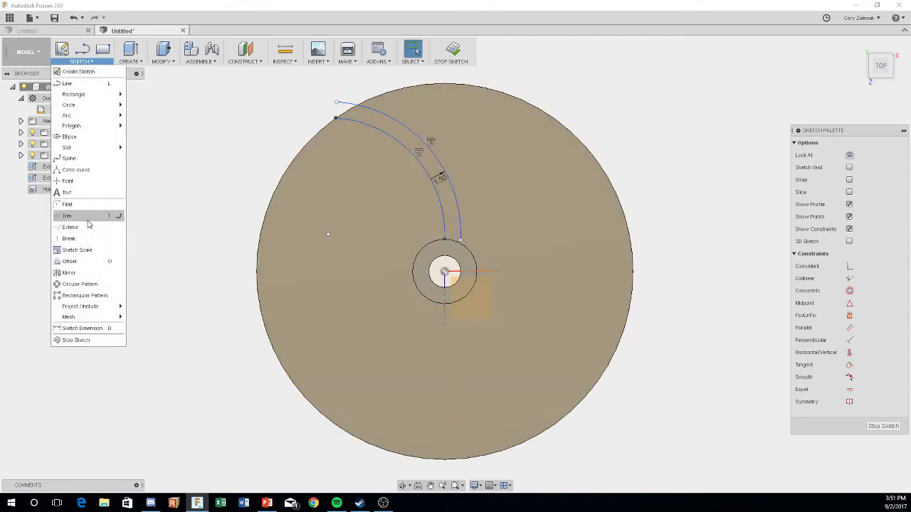
left_click(89, 219)
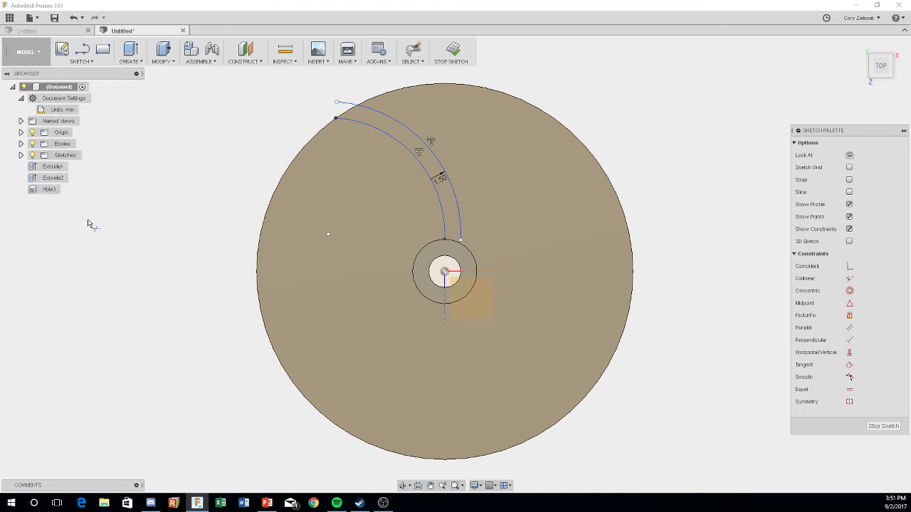
left_click(345, 105)
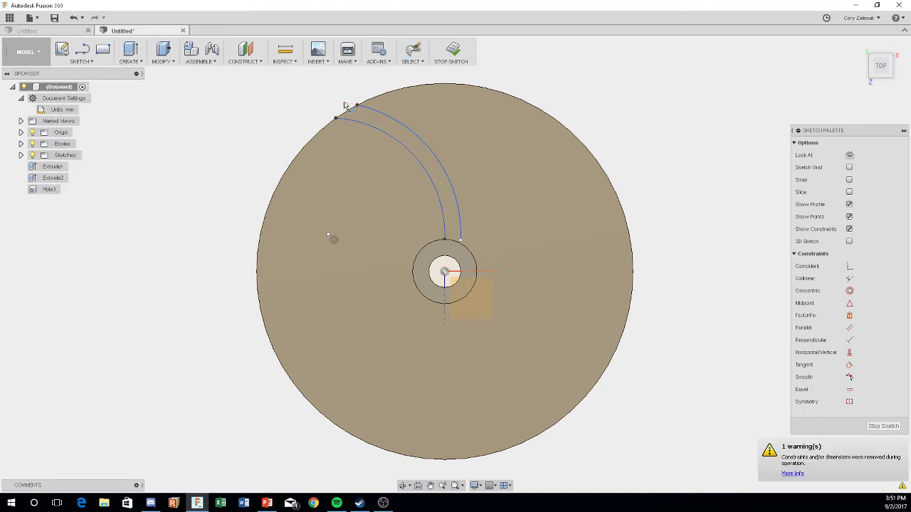
left_click(93, 62)
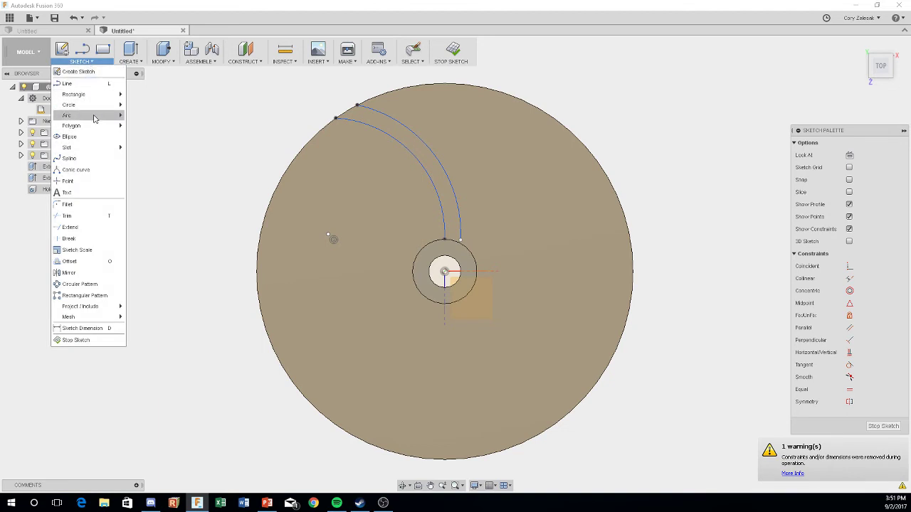
left_click(91, 228)
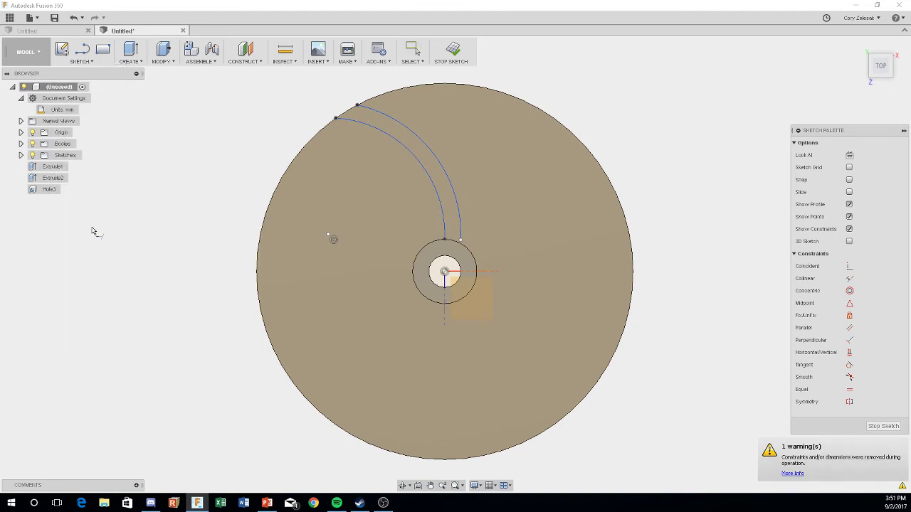
left_click(461, 221)
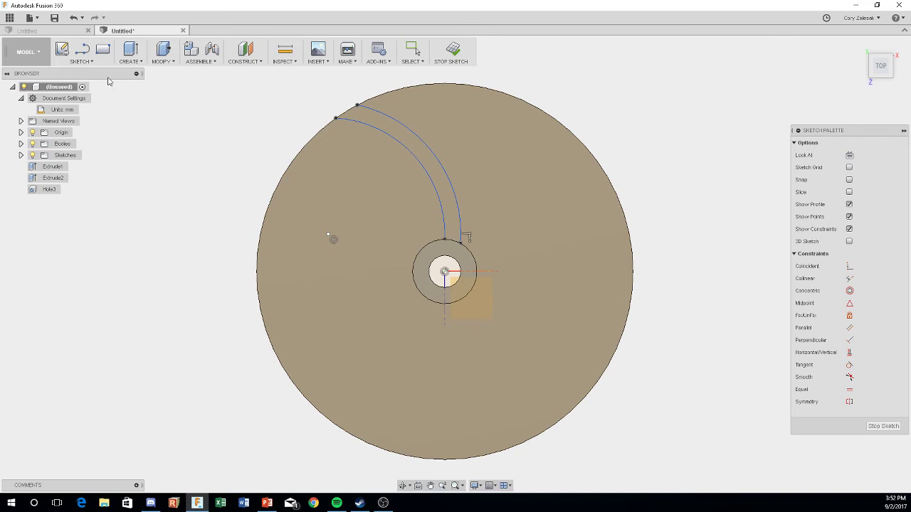
left_click(91, 62)
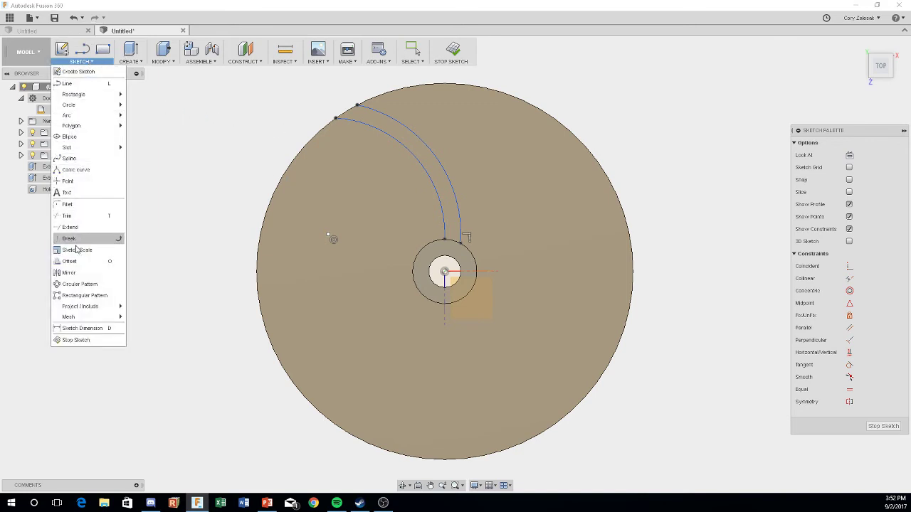
left_click(81, 284)
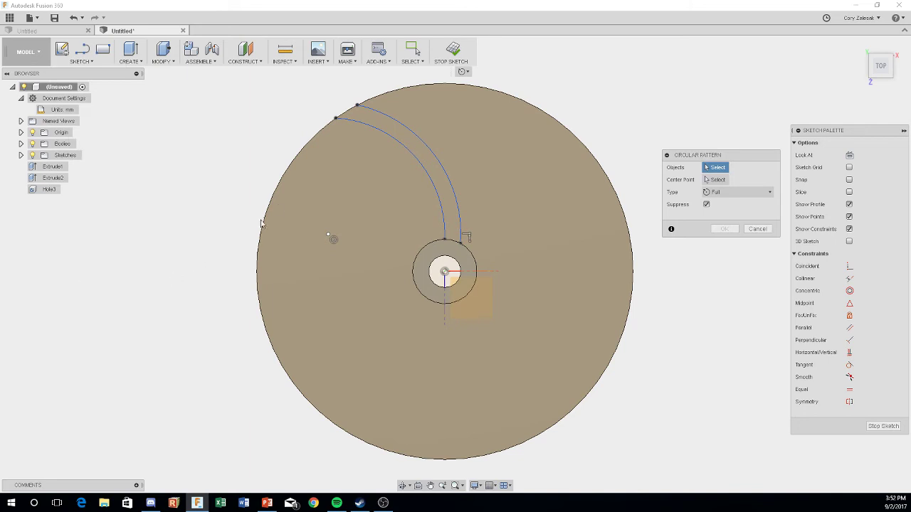
Pattern both vane arcs around the hub circle, quantity 4, then finish the sketch
left_click(375, 127)
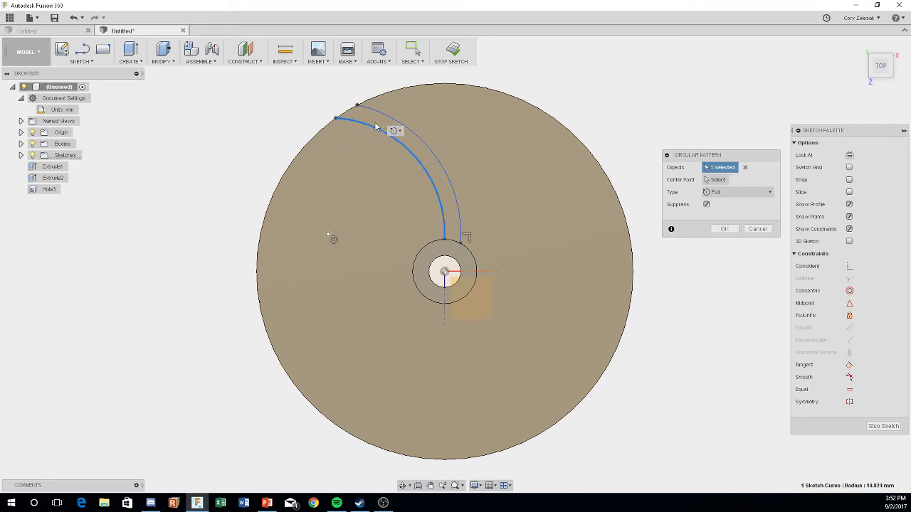
left_click(382, 116)
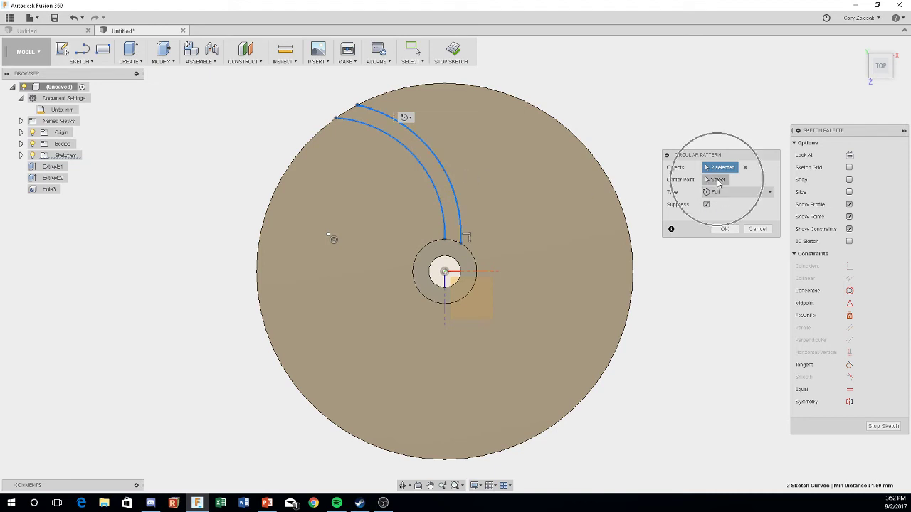
left_click(716, 180)
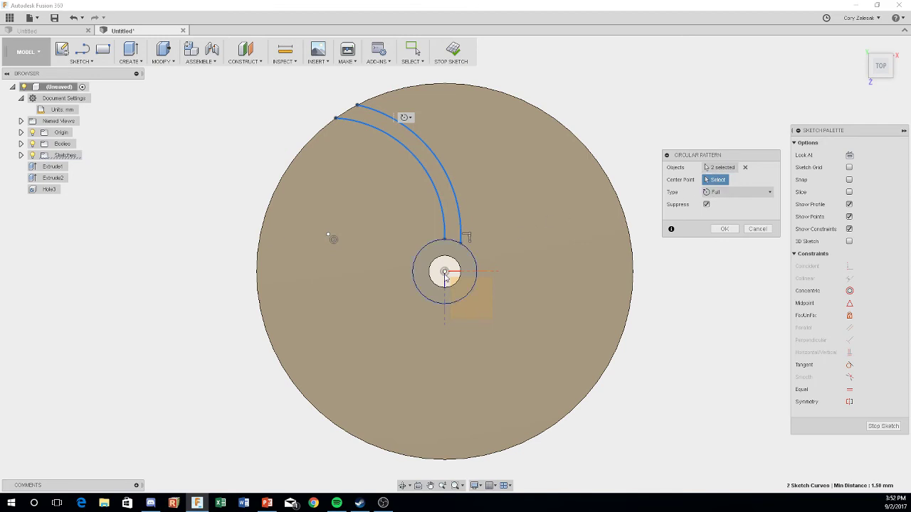
left_click(445, 273)
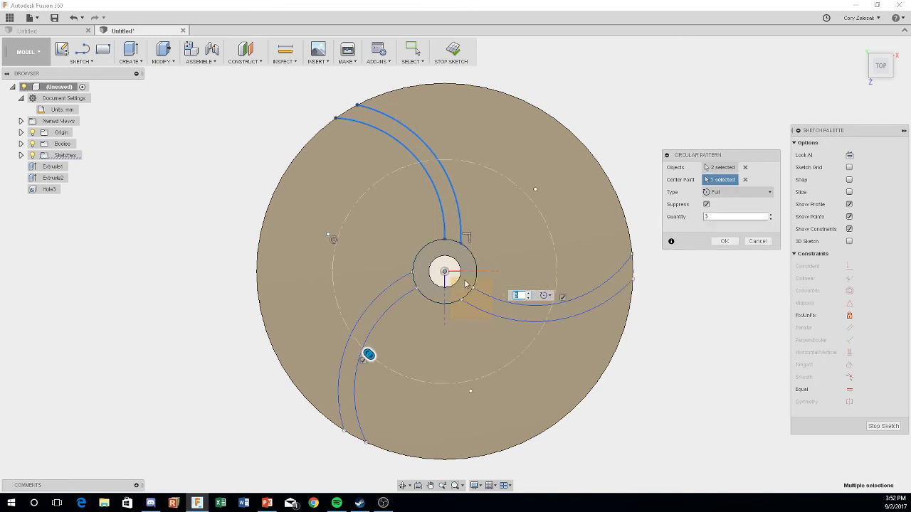
left_click(528, 293)
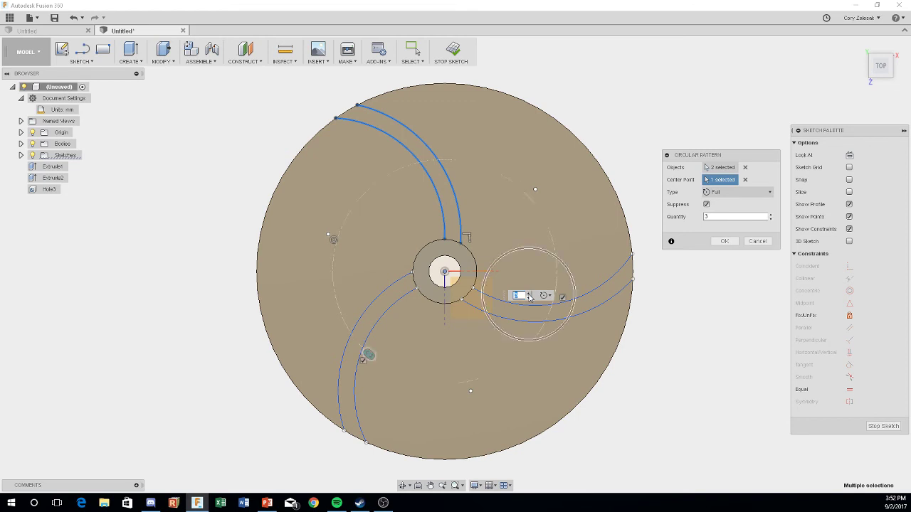
left_click(528, 294)
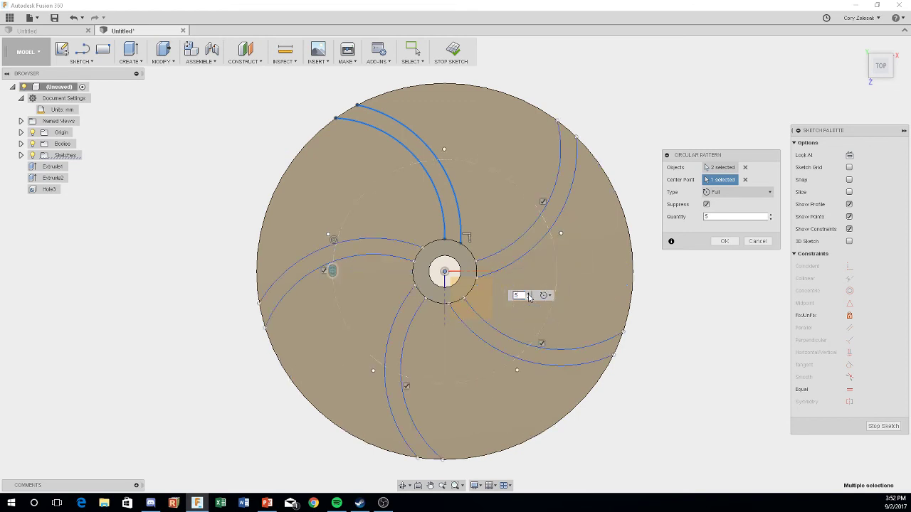
left_click(528, 294)
left_click(528, 298)
left_click(528, 298)
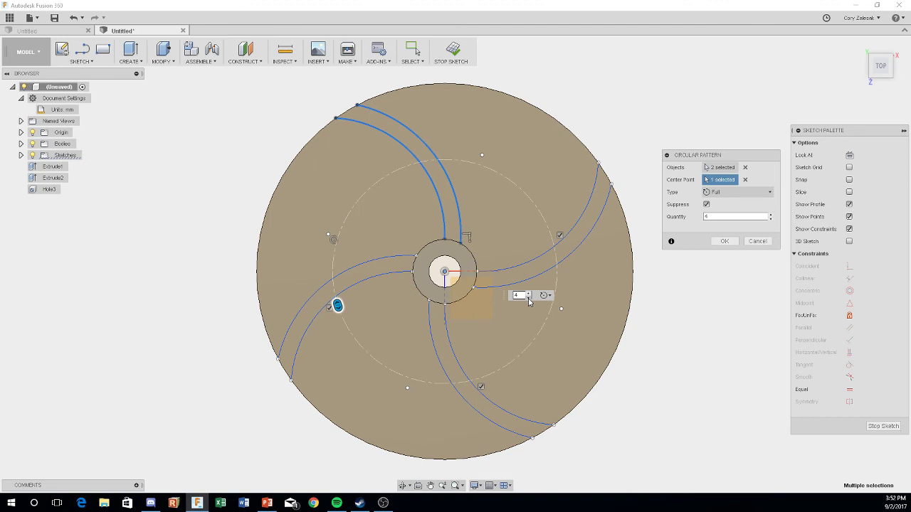
left_click(726, 243)
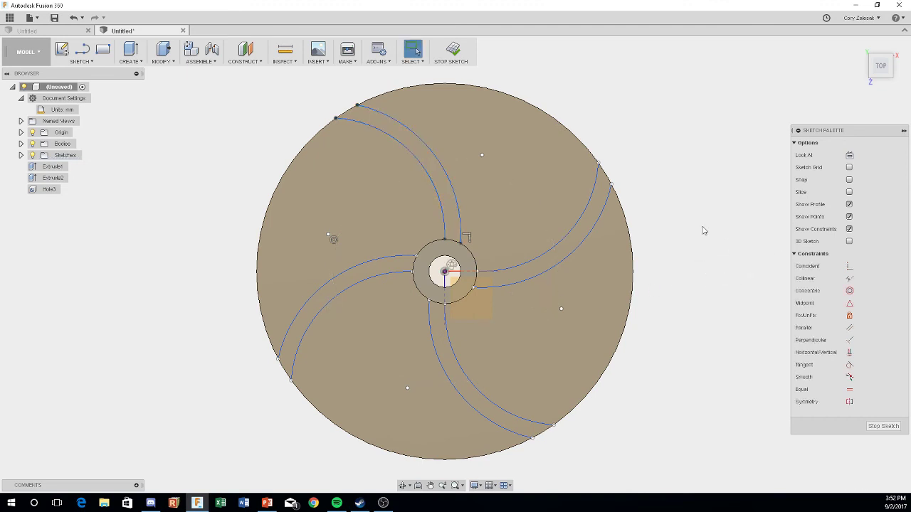
left_click(453, 48)
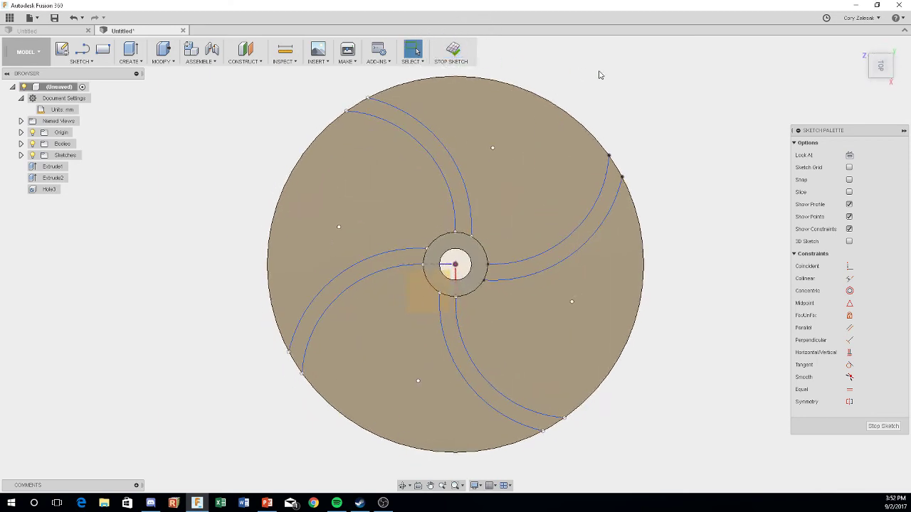
mouse_move(881, 66)
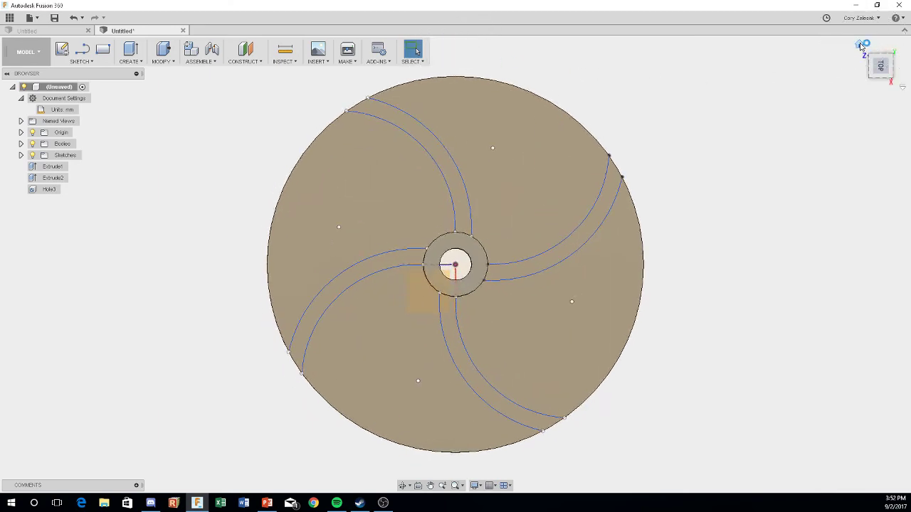
Return to the home angled view and start a new Extrude
left_click(859, 46)
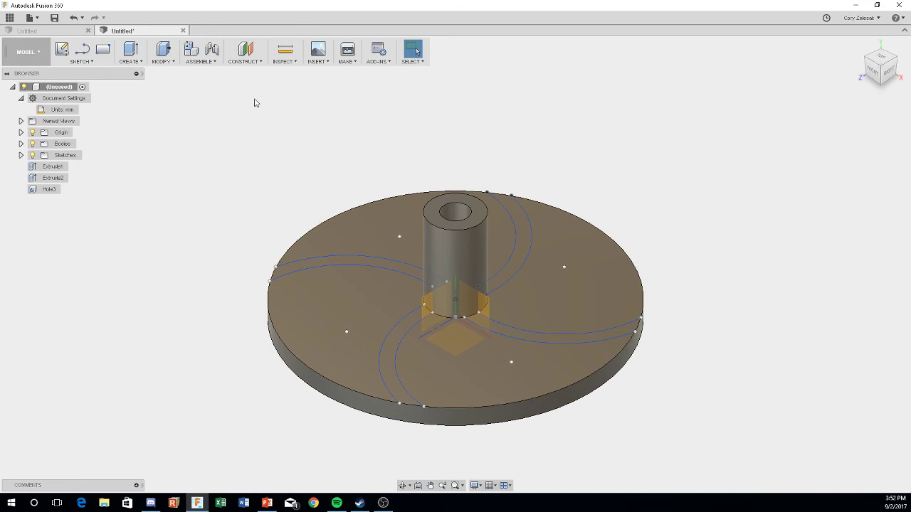
left_click(136, 62)
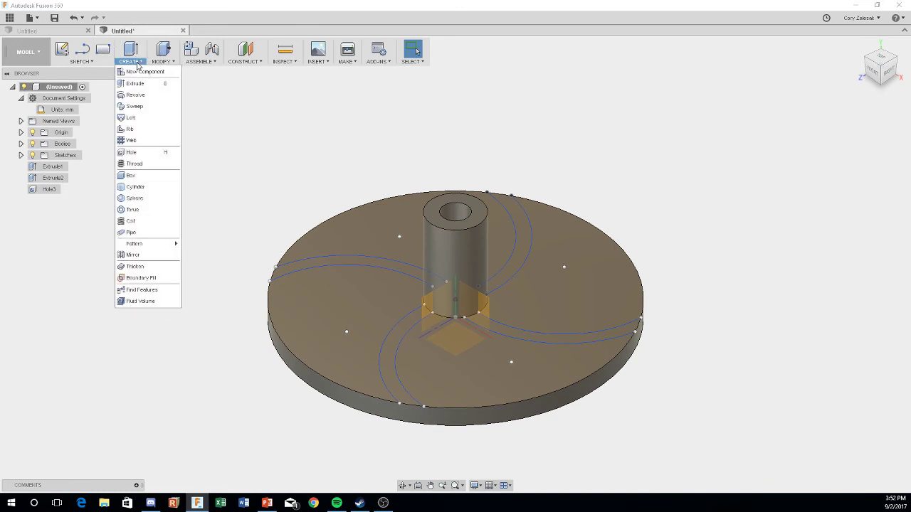
left_click(139, 83)
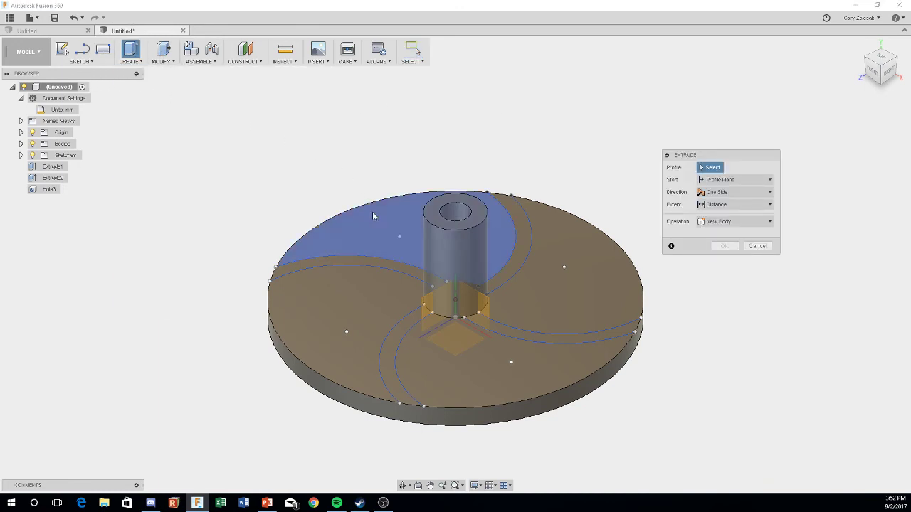
Extrude the four vane profiles To Object up to the hub's top face, Extend Faces, joined
left_click(374, 266)
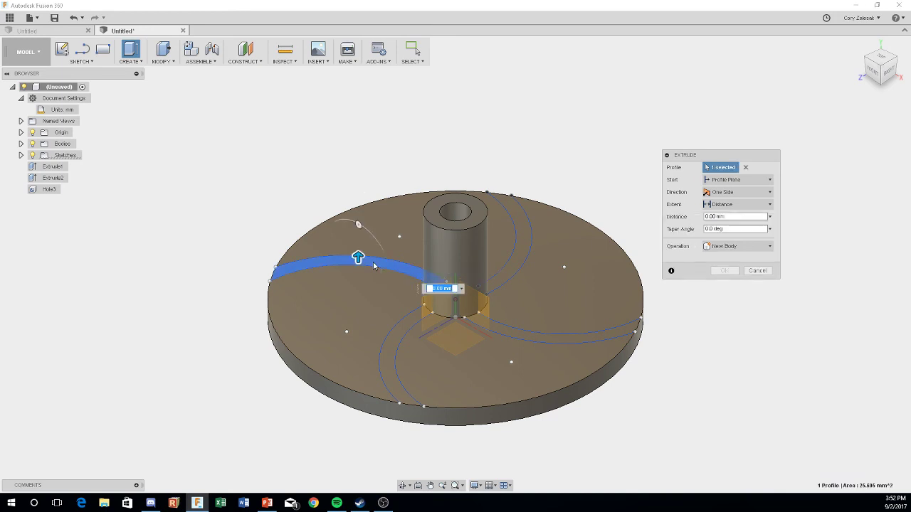
left_click(401, 327)
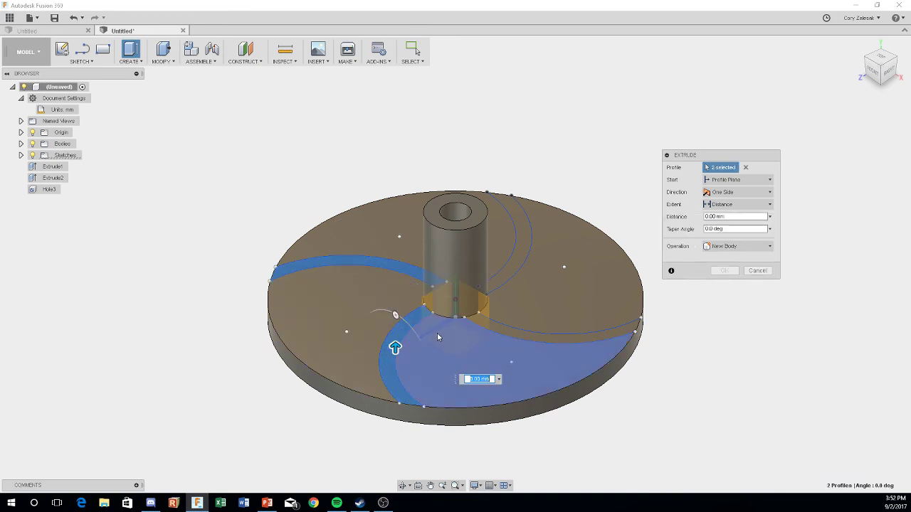
left_click(506, 322)
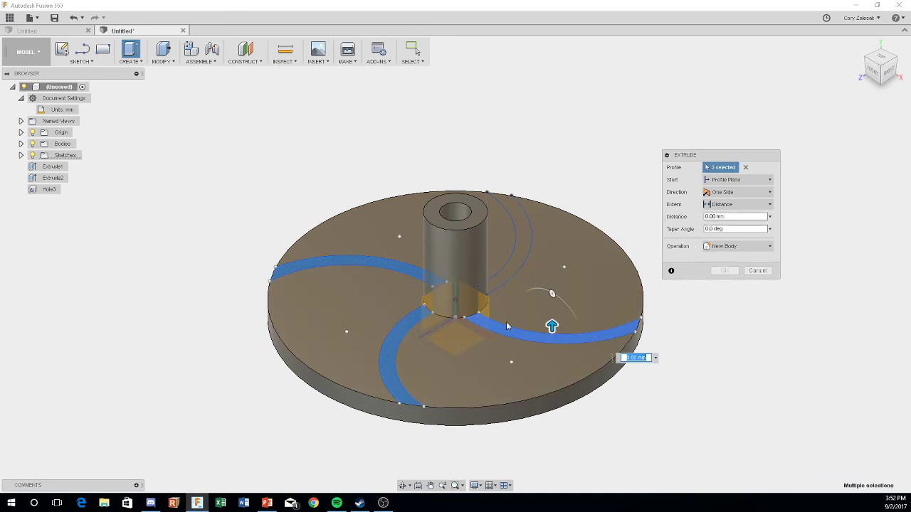
left_click(512, 268)
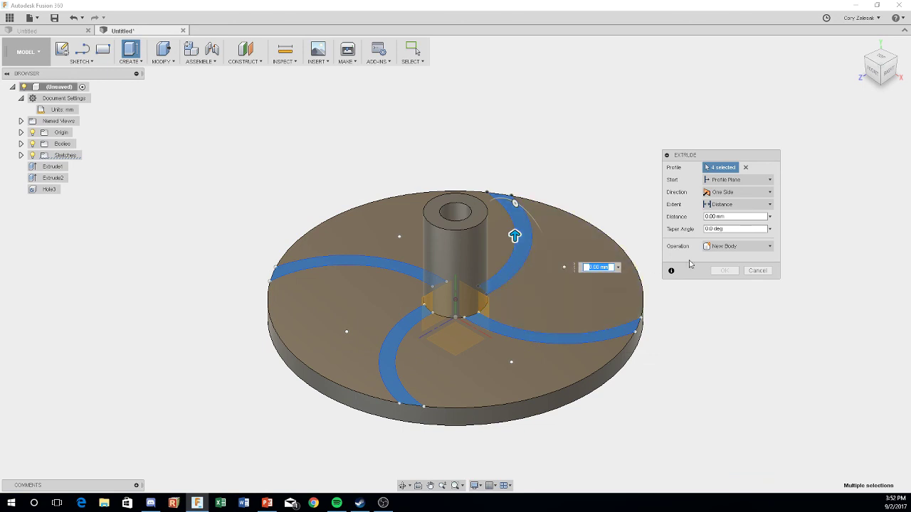
left_click(734, 208)
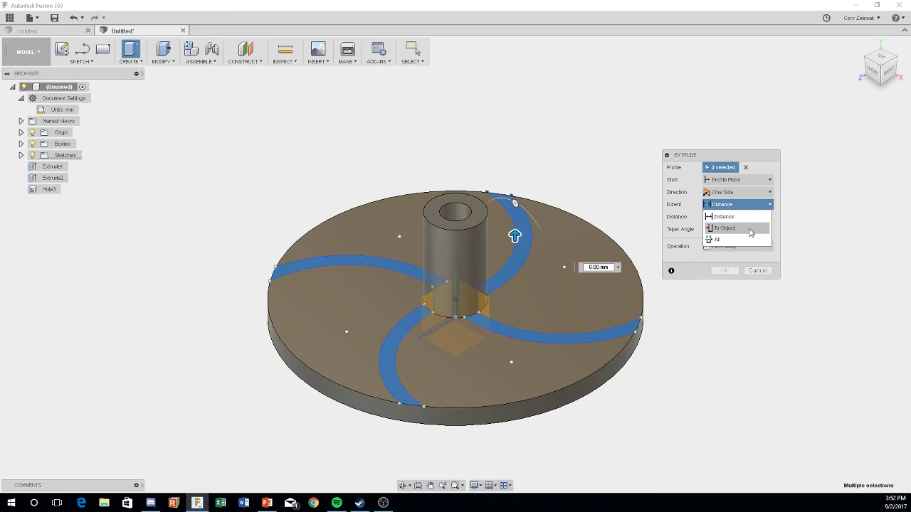
left_click(750, 228)
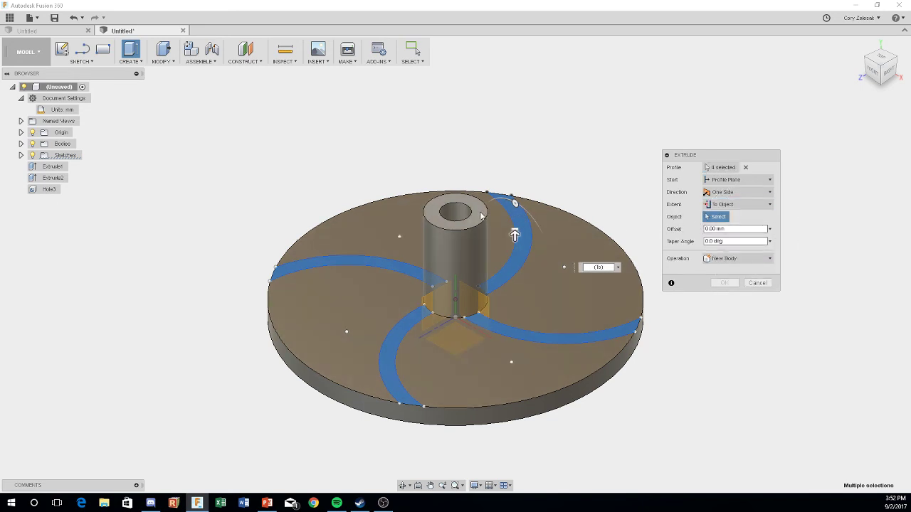
left_click(478, 210)
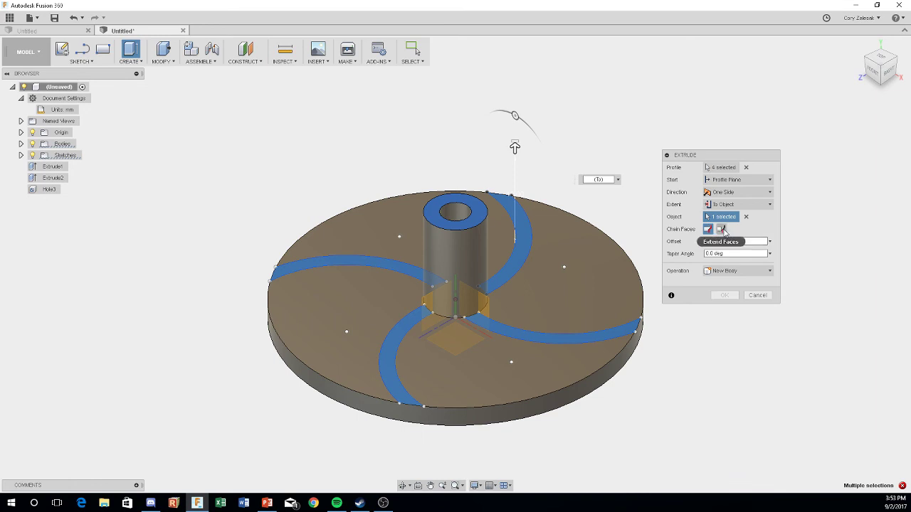
left_click(723, 230)
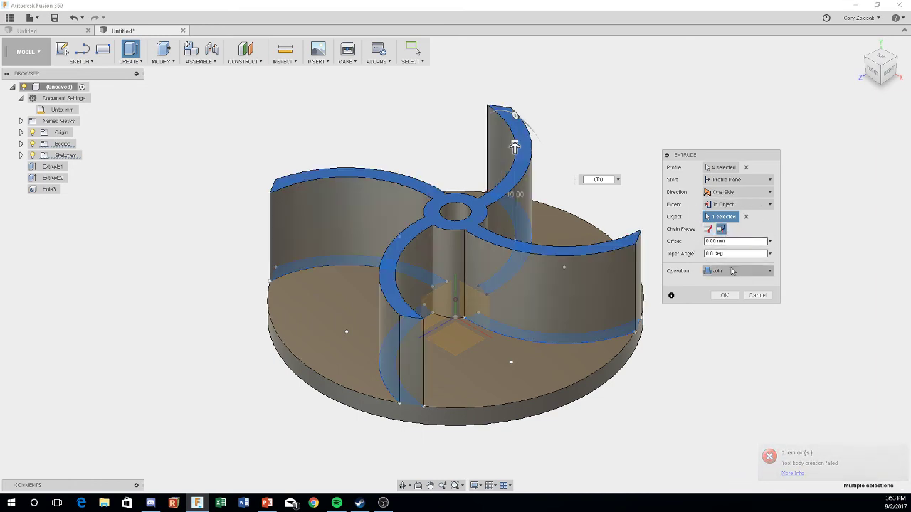
left_click(726, 295)
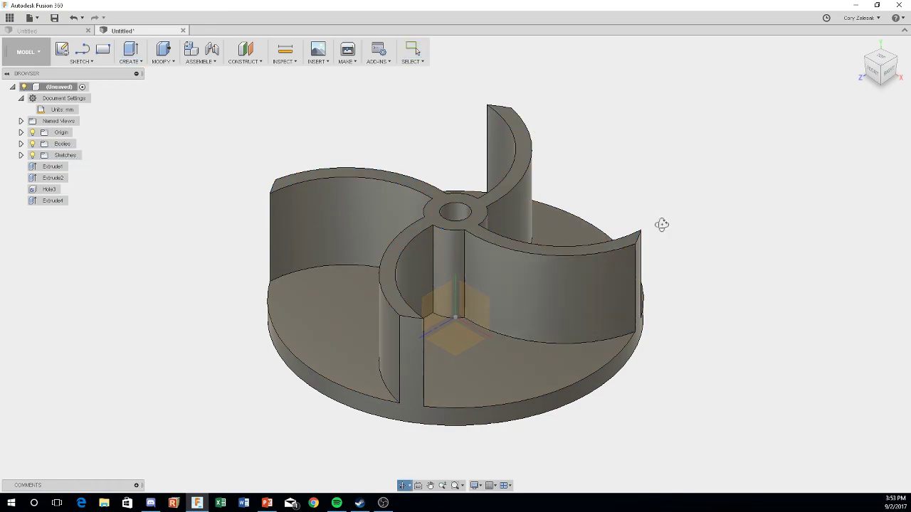
Orbit the view to inspect the finished impeller from another side
mouse_move(660, 223)
middle_mouse_down("shift")
mouse_move(590, 243)
mouse_move(155, 231)
middle_mouse_up("shift")
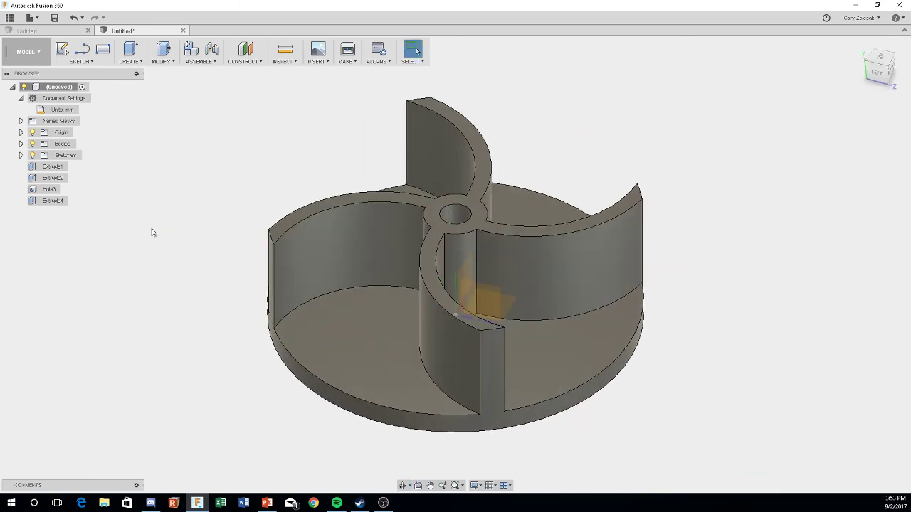